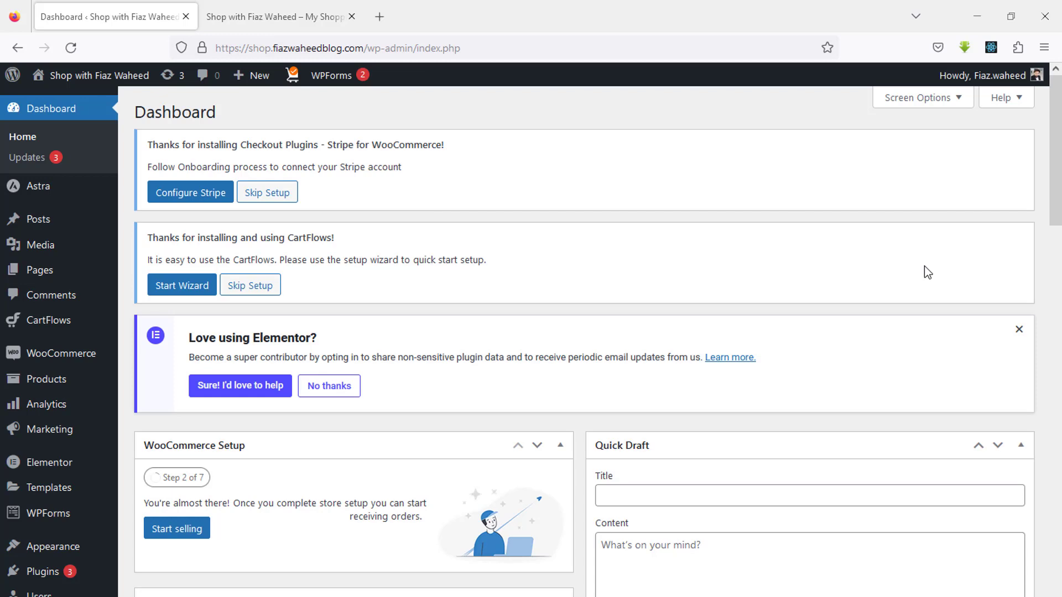
# - Open the theme customizer for the shop and bring up the header's WooCommerce Cart settings
pyautogui.click(318, 18)
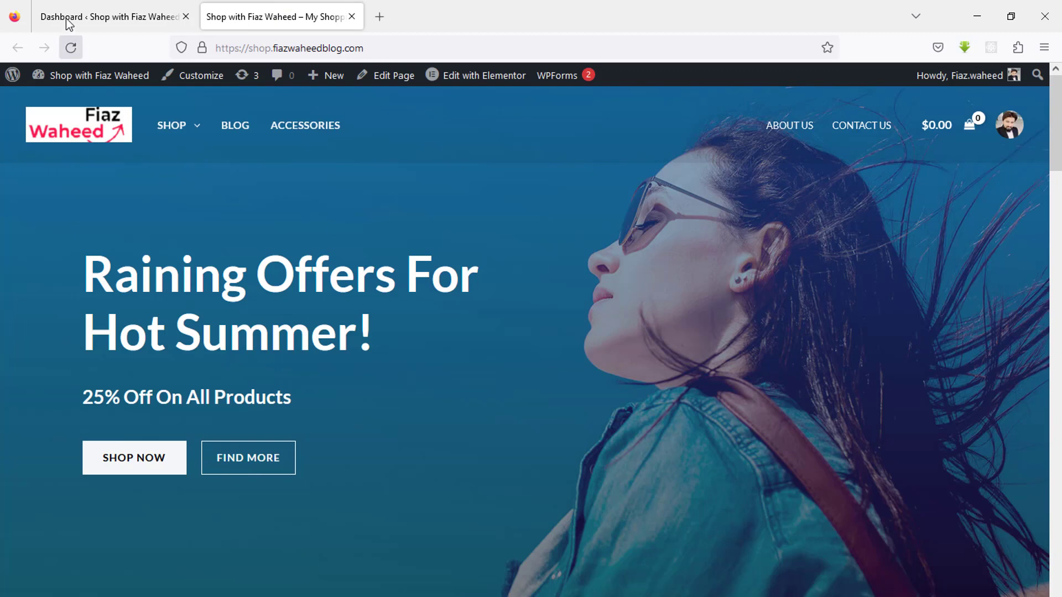
pyautogui.click(88, 12)
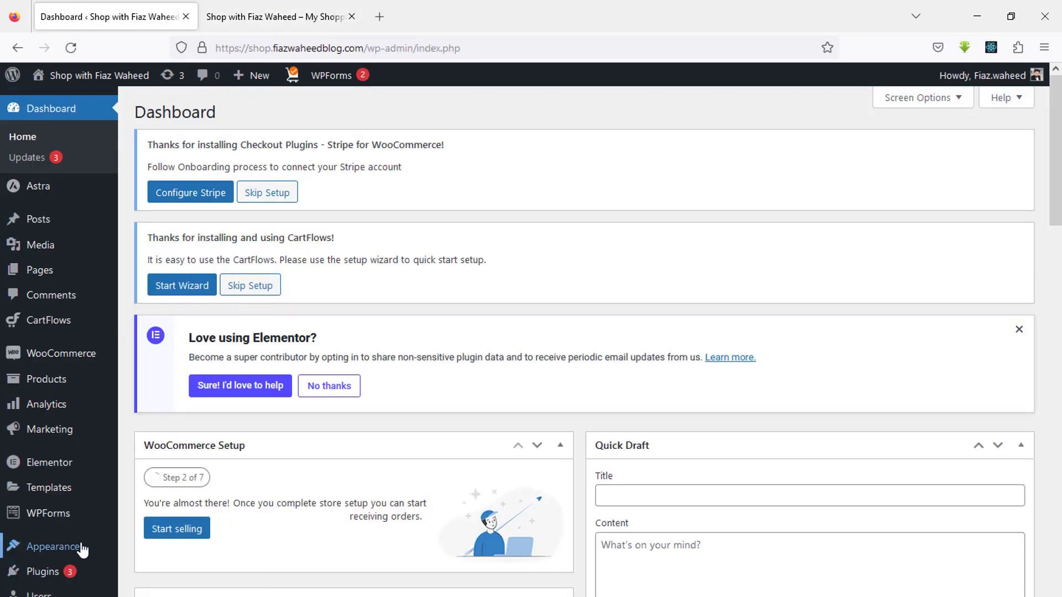
pyautogui.moveTo(83, 550)
pyautogui.click(160, 508)
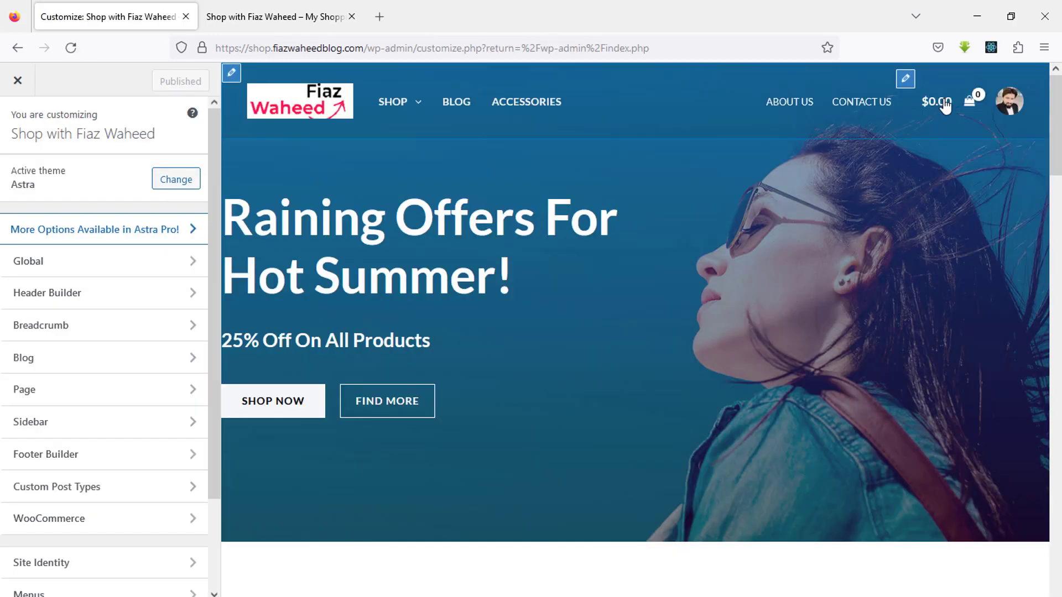
pyautogui.click(906, 79)
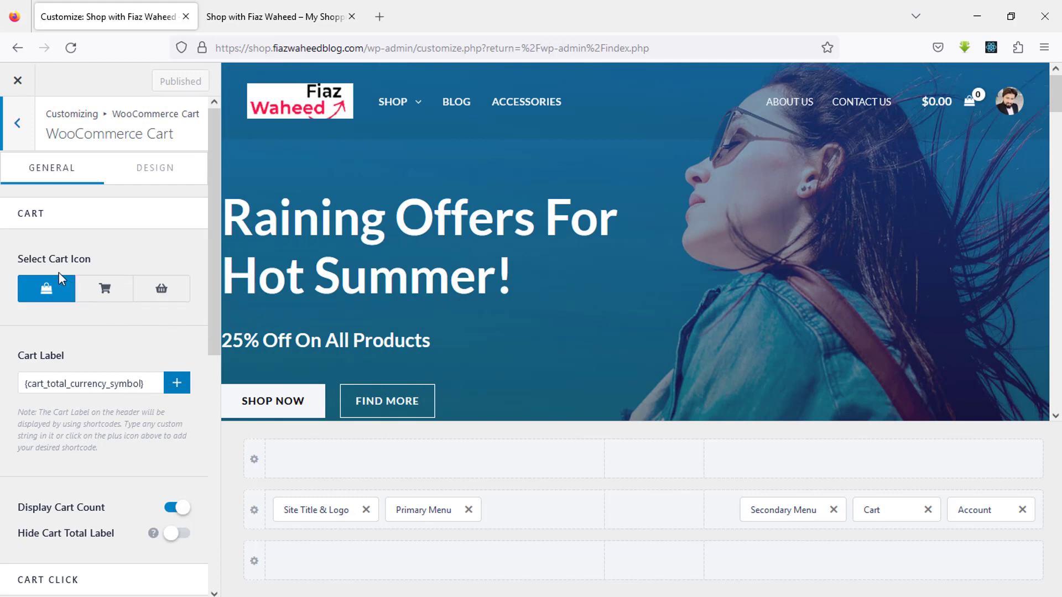
# - Try the shopping cart and basket icons for the header cart, and return to the bag icon
pyautogui.click(102, 293)
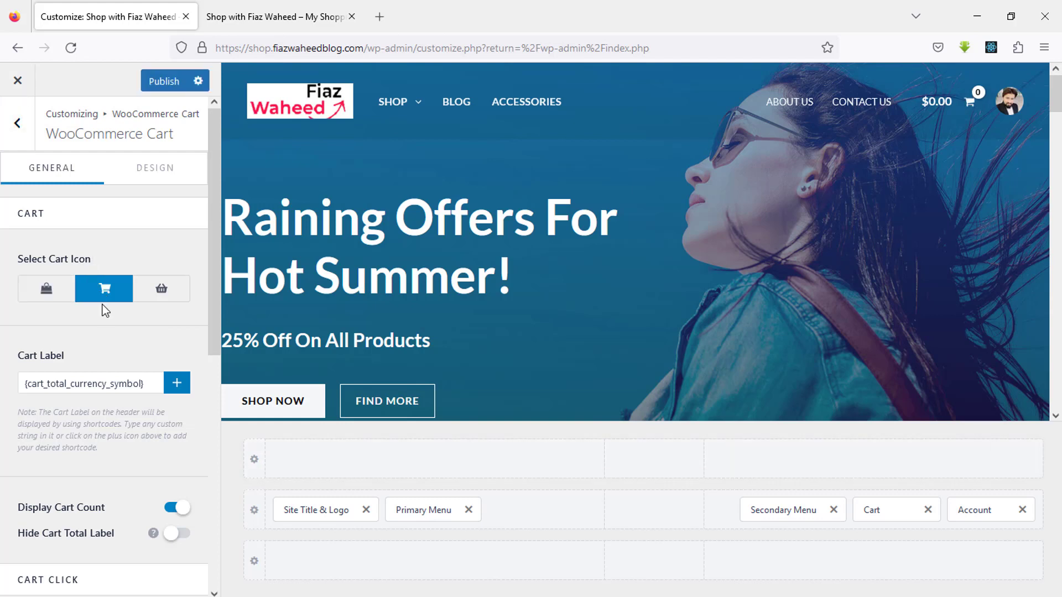
pyautogui.click(164, 297)
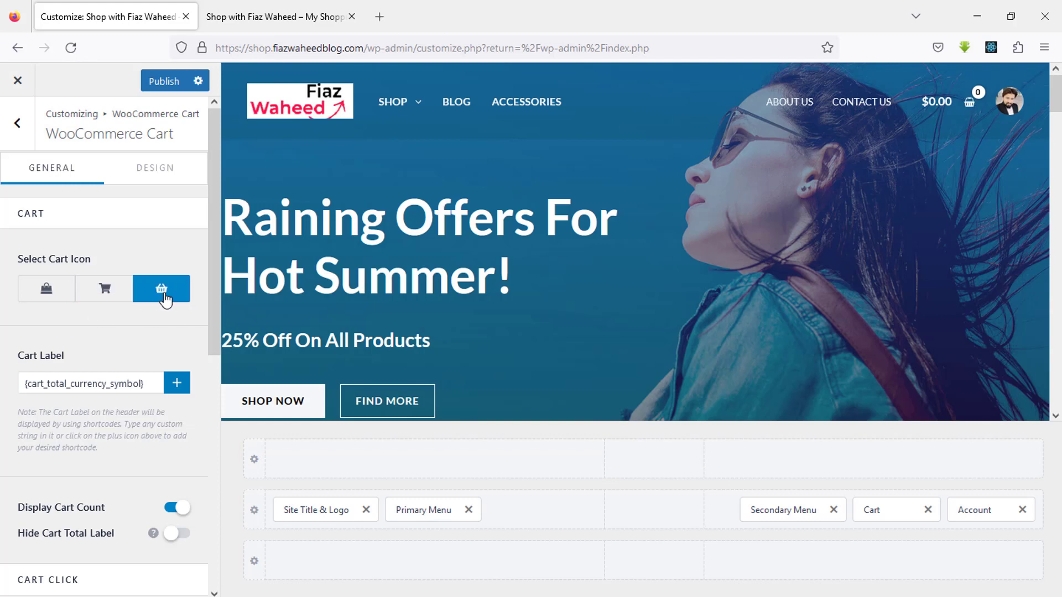
pyautogui.click(60, 296)
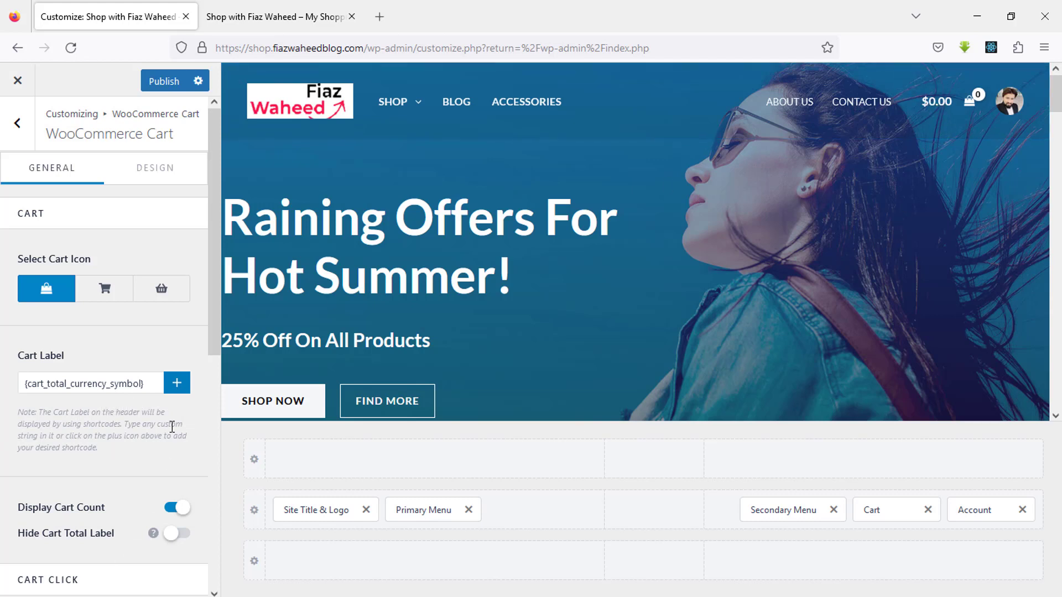
# - Try appending Total + Currency symbol and Currency Name to the cart label, and restore it to {cart_total_currency_symbol}
pyautogui.click(178, 387)
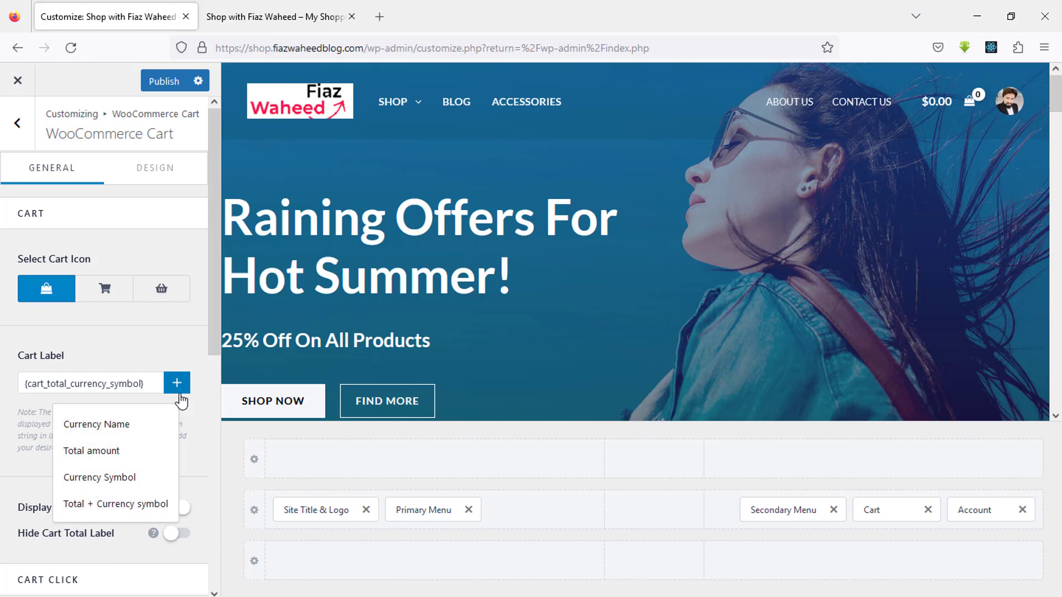
pyautogui.click(111, 504)
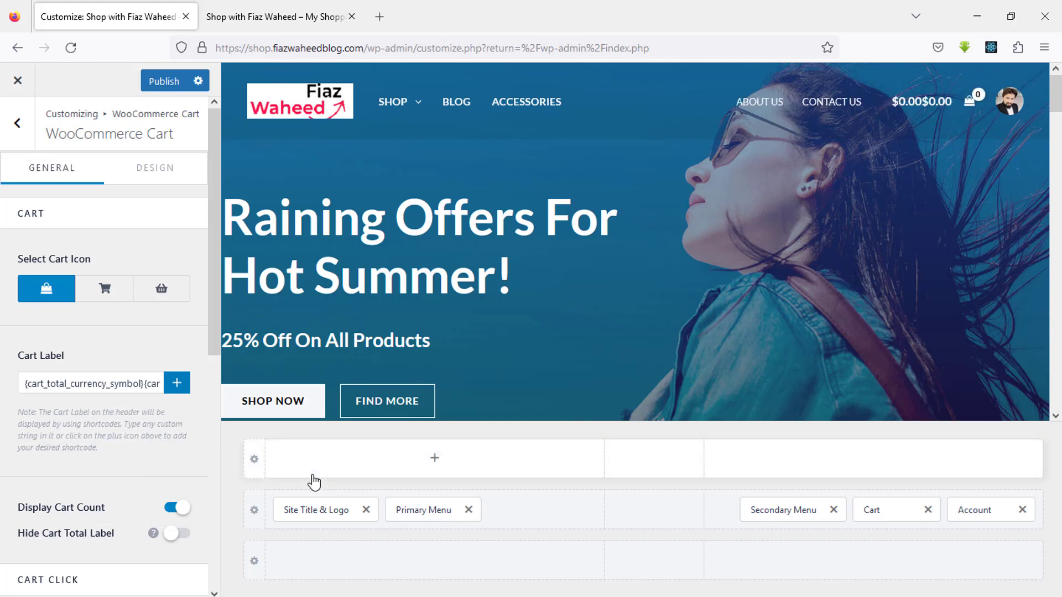
pyautogui.click(177, 393)
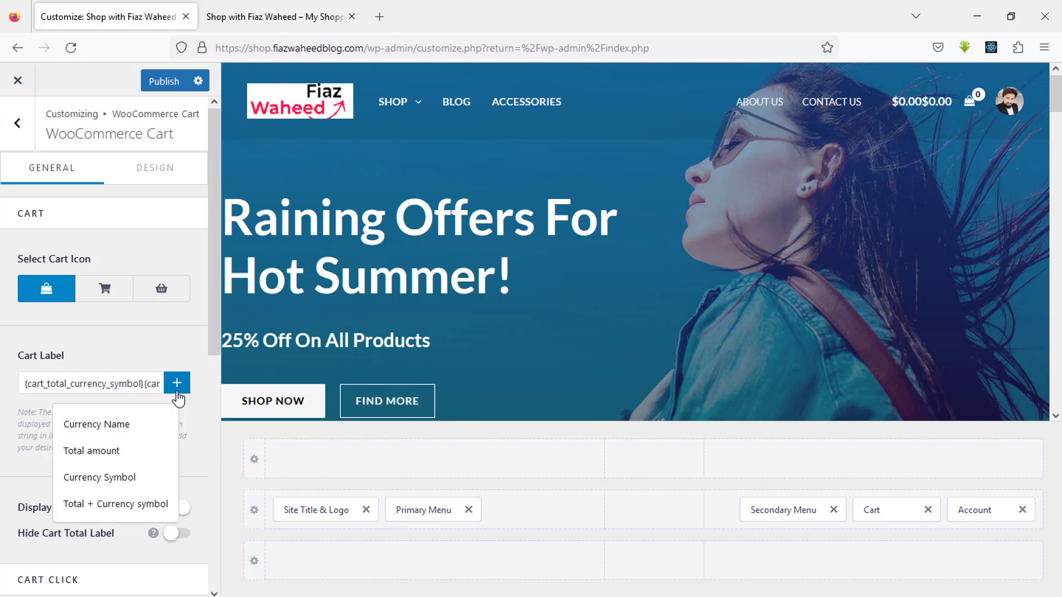
pyautogui.click(138, 427)
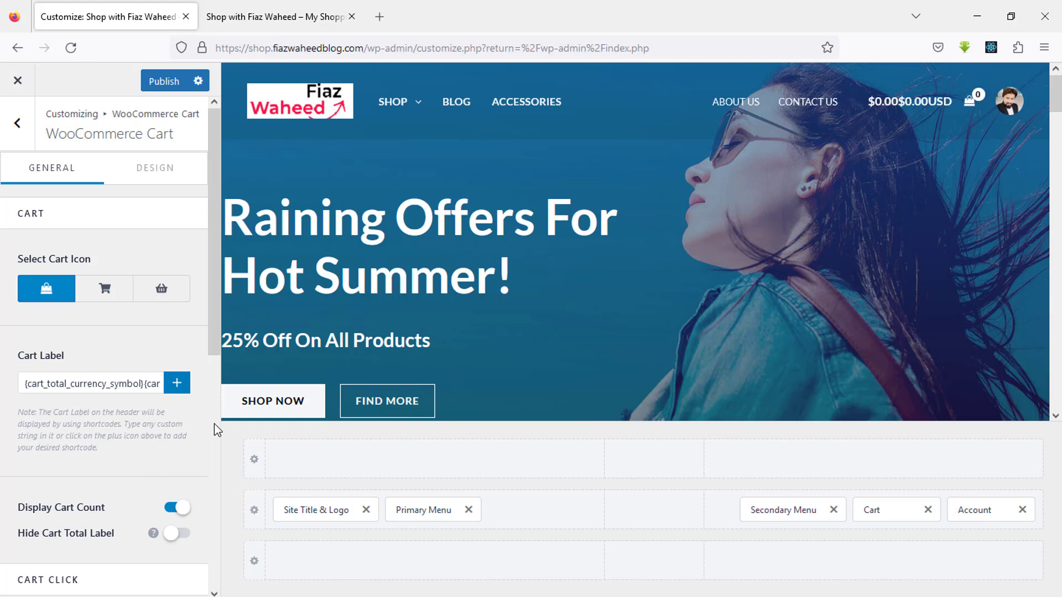
pyautogui.click(177, 382)
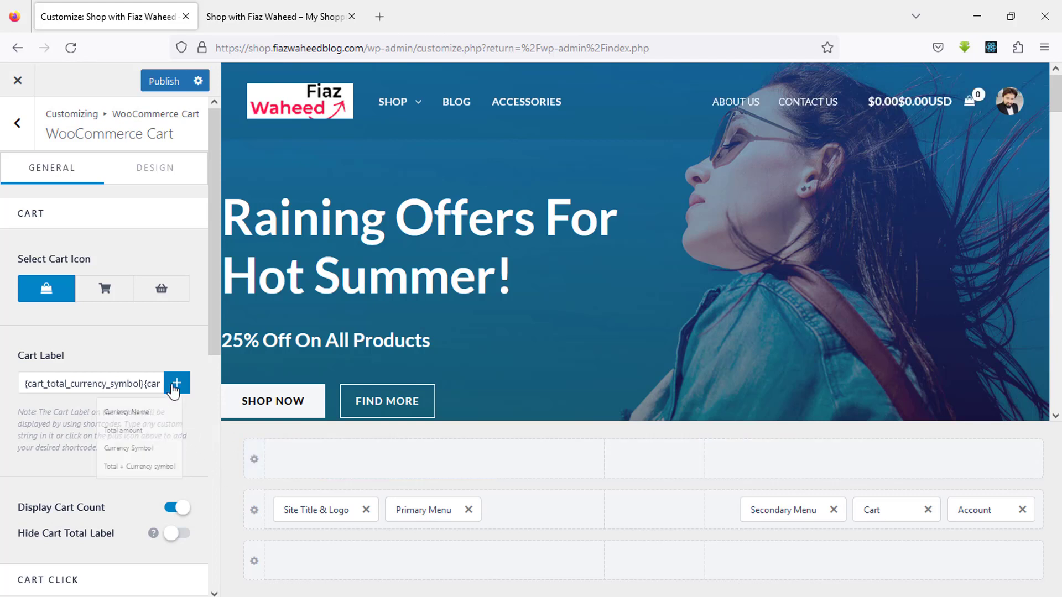
pyautogui.click(92, 451)
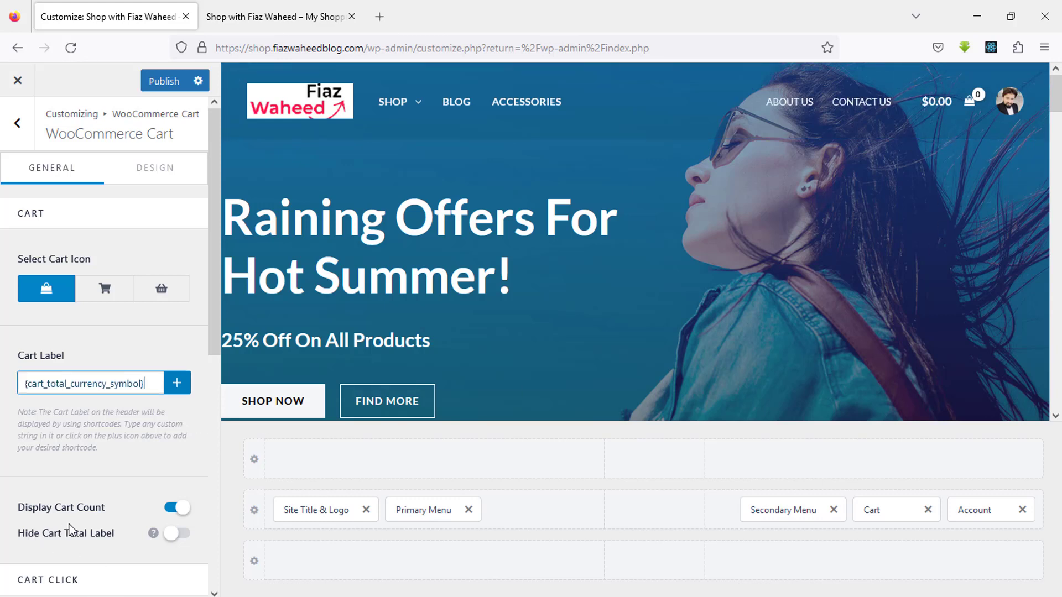
# - Try turning Display Cart Count off and Hide Cart Total Label on, restoring both settings
pyautogui.click(177, 509)
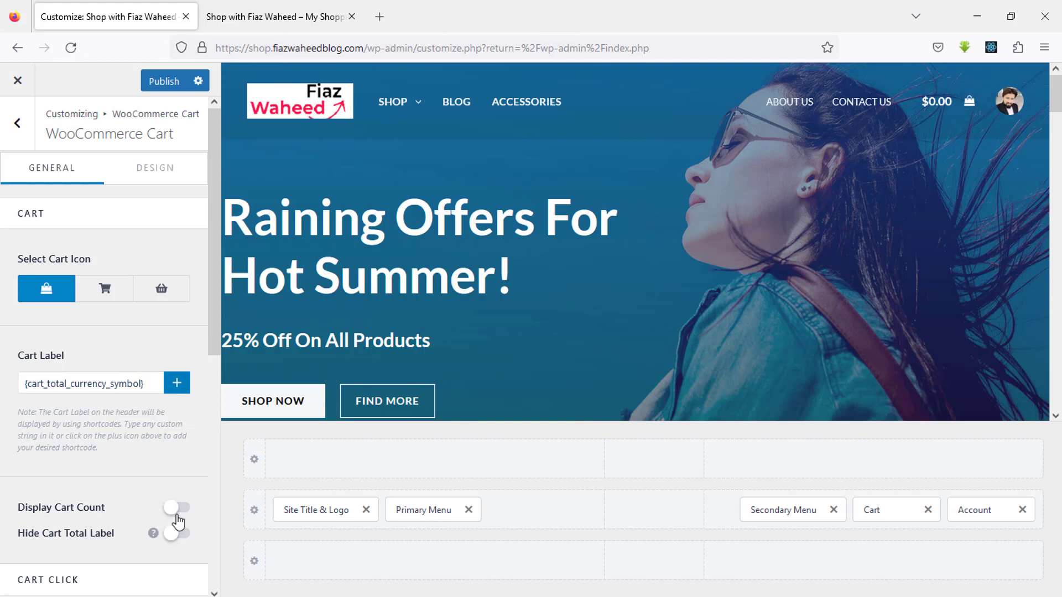
pyautogui.click(186, 518)
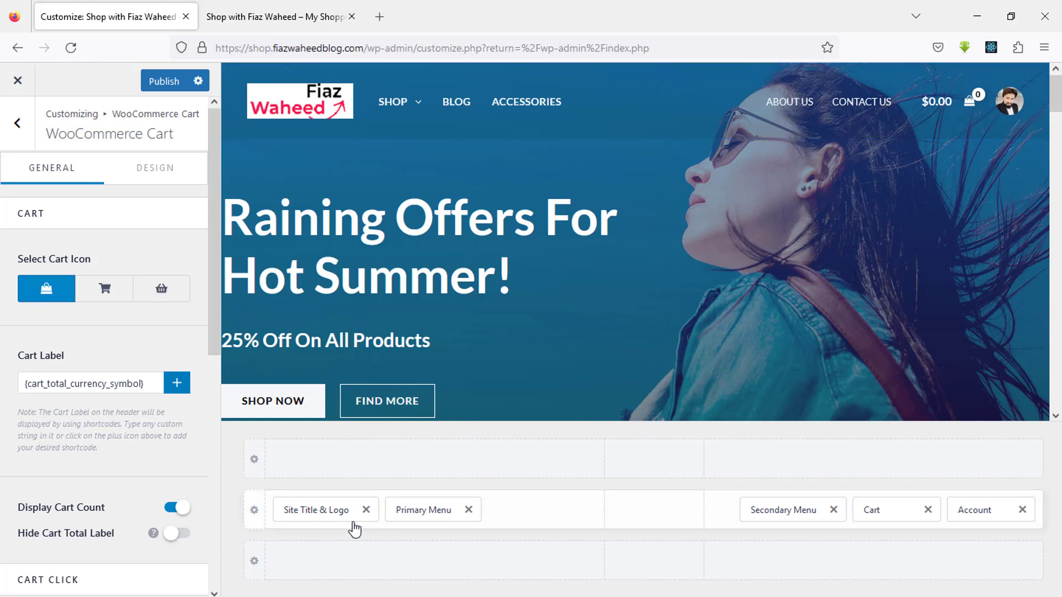
pyautogui.click(178, 509)
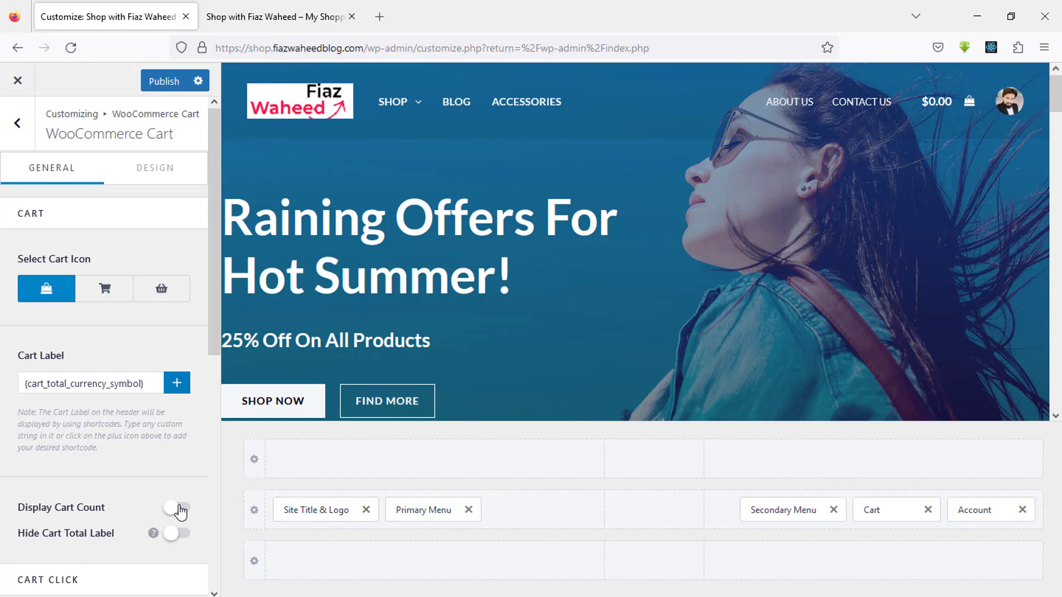
pyautogui.click(177, 509)
pyautogui.click(180, 535)
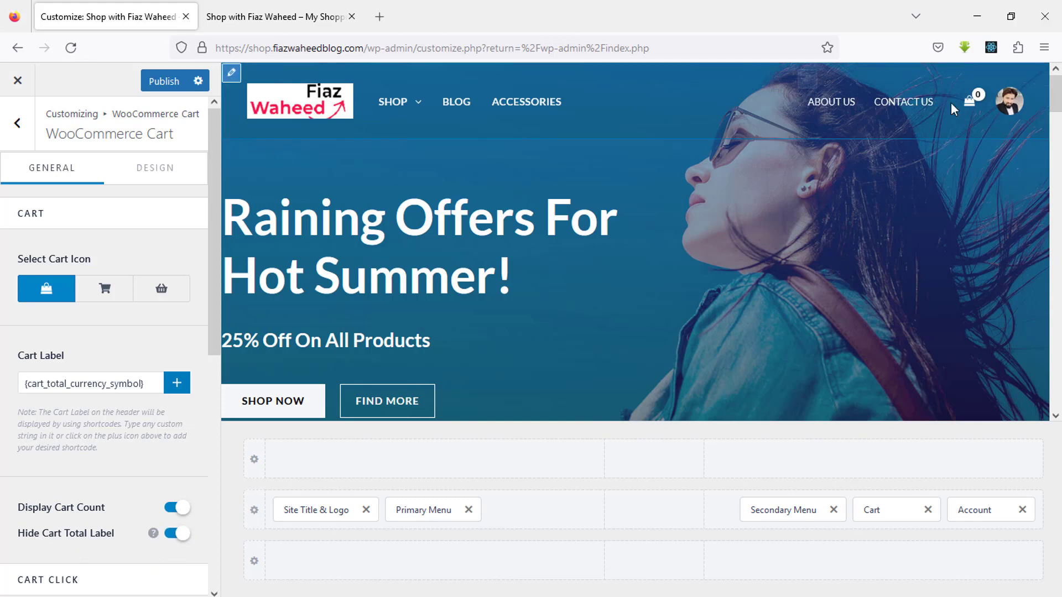
pyautogui.click(178, 534)
# - View the cart click settings, and preview the slide-in shopping cart on the live shop page
pyautogui.scroll(-3, 198, 489)
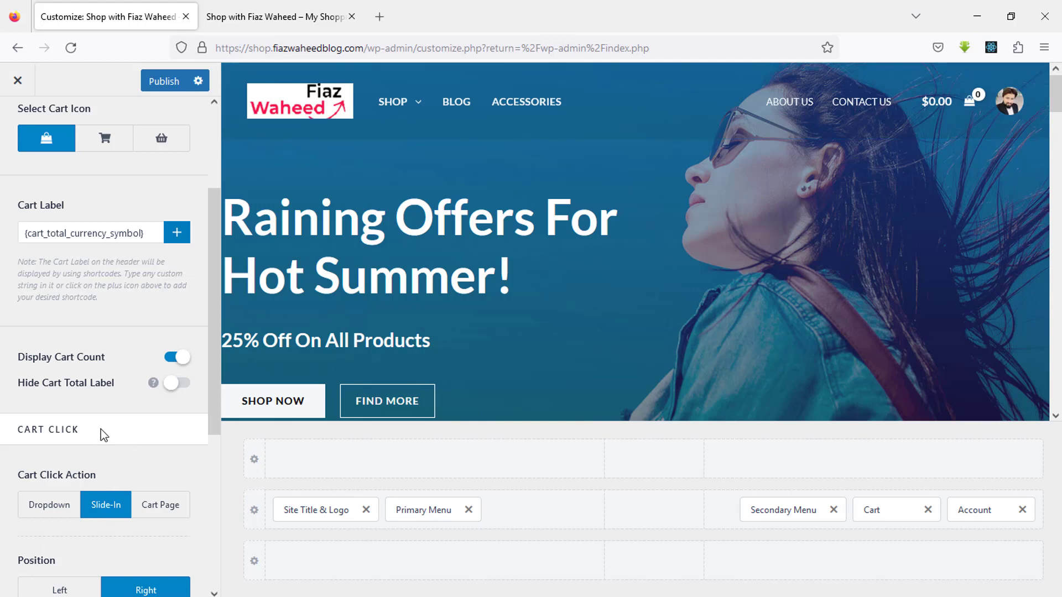
pyautogui.scroll(-2, 169, 451)
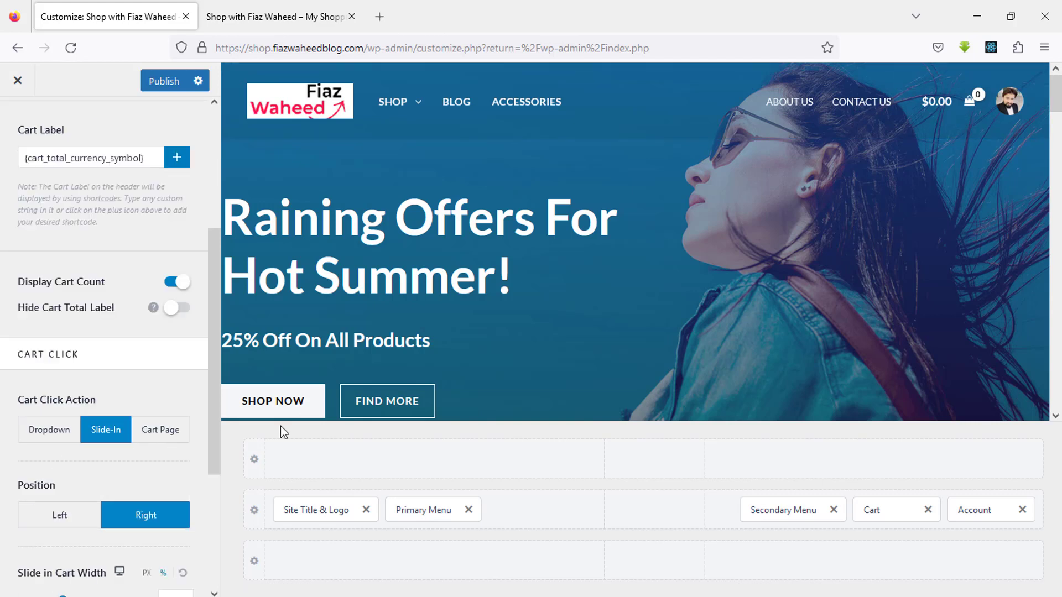
pyautogui.click(266, 16)
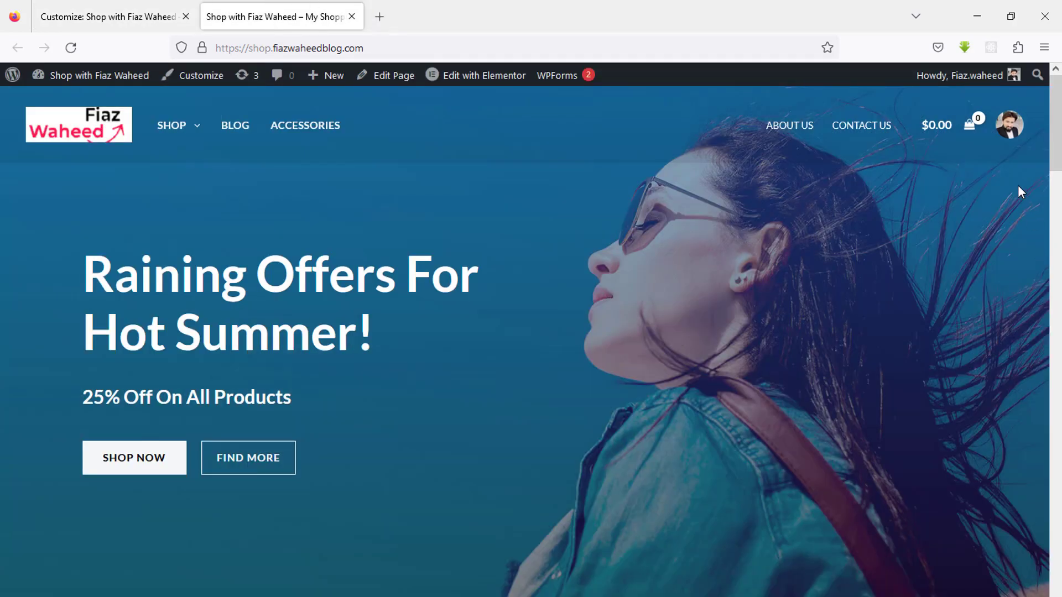
pyautogui.click(967, 127)
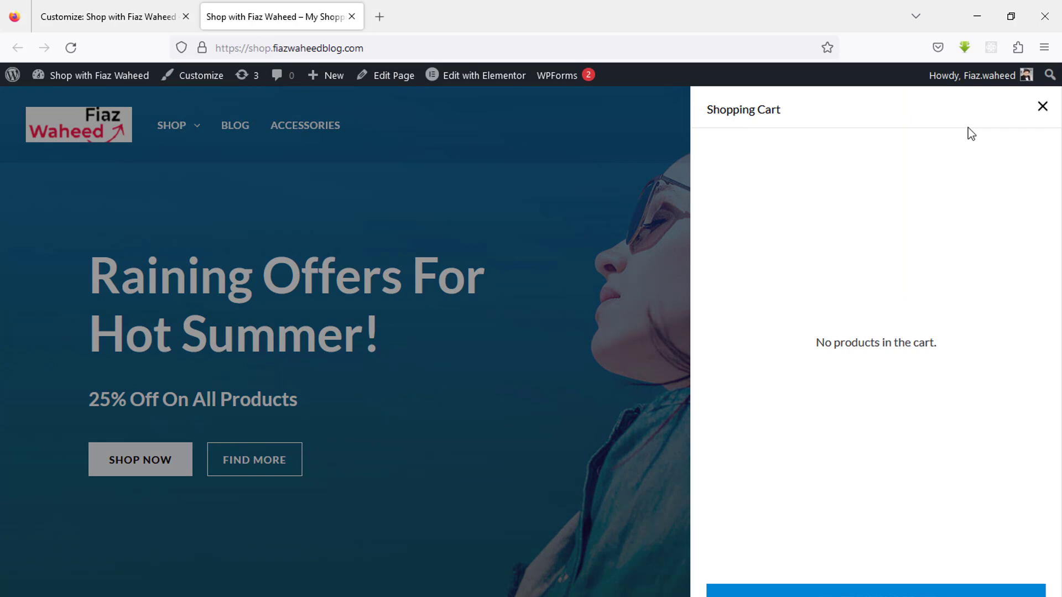
pyautogui.click(1041, 106)
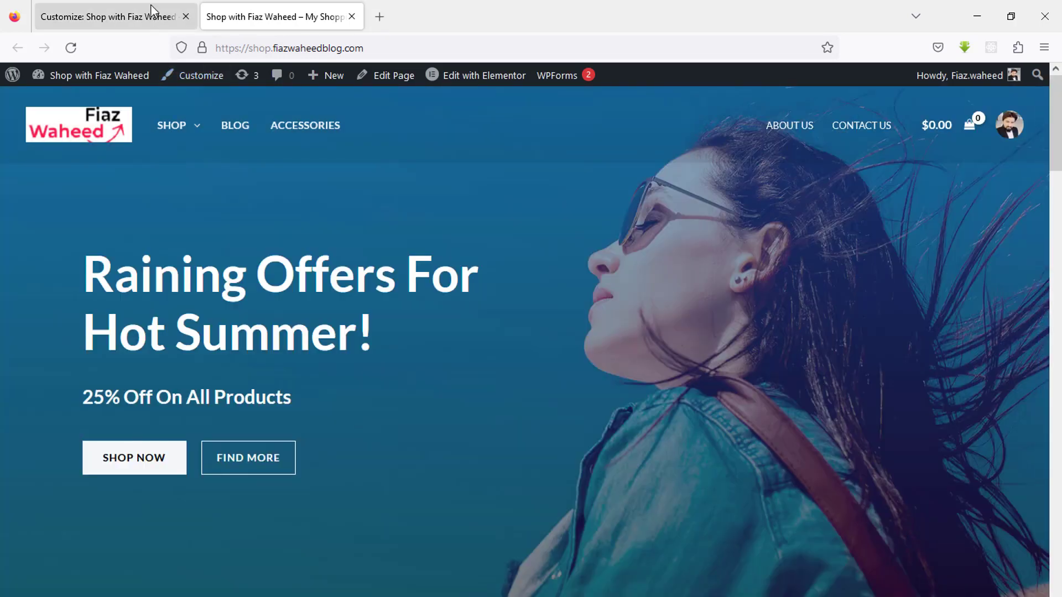
# - Set the Cart Click Action to Dropdown in the customizer and publish the change
pyautogui.click(149, 10)
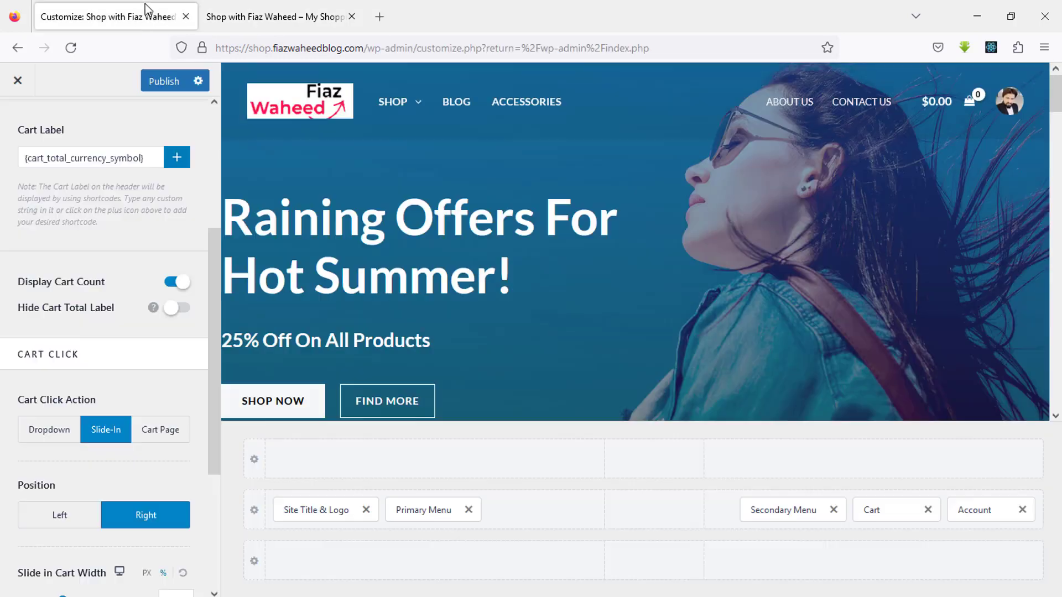
pyautogui.click(62, 437)
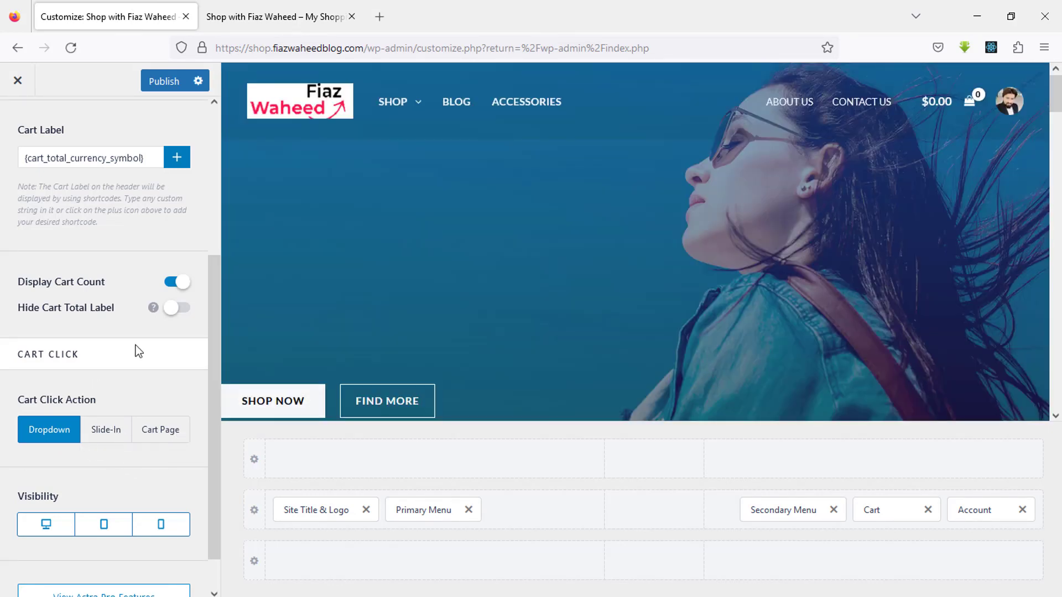
pyautogui.click(160, 81)
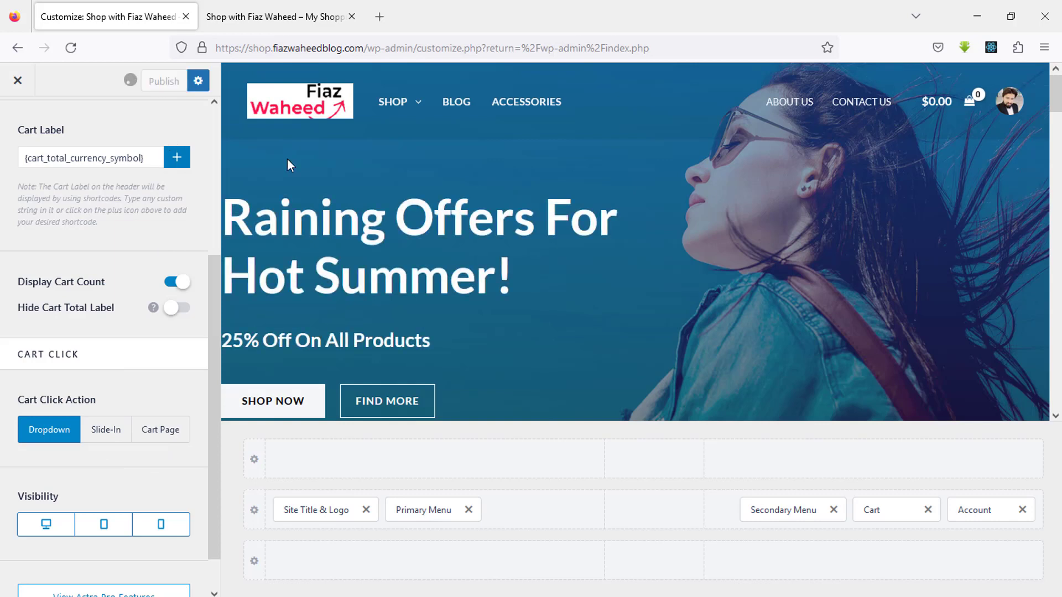
# - Reload the live shop page, test the header cart's click action, and return to the home page
pyautogui.click(249, 14)
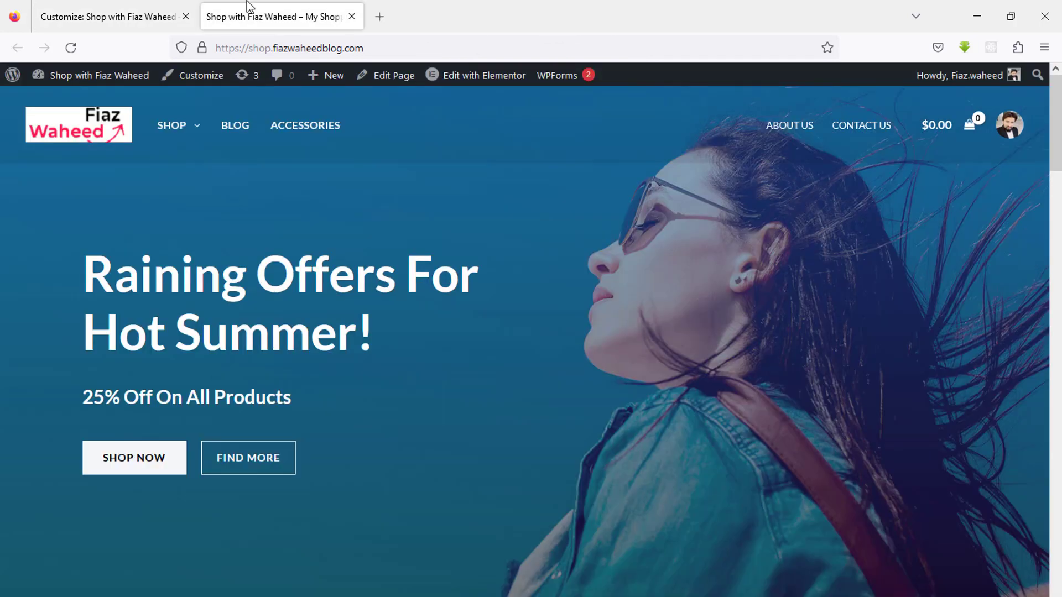
pyautogui.press('F5')
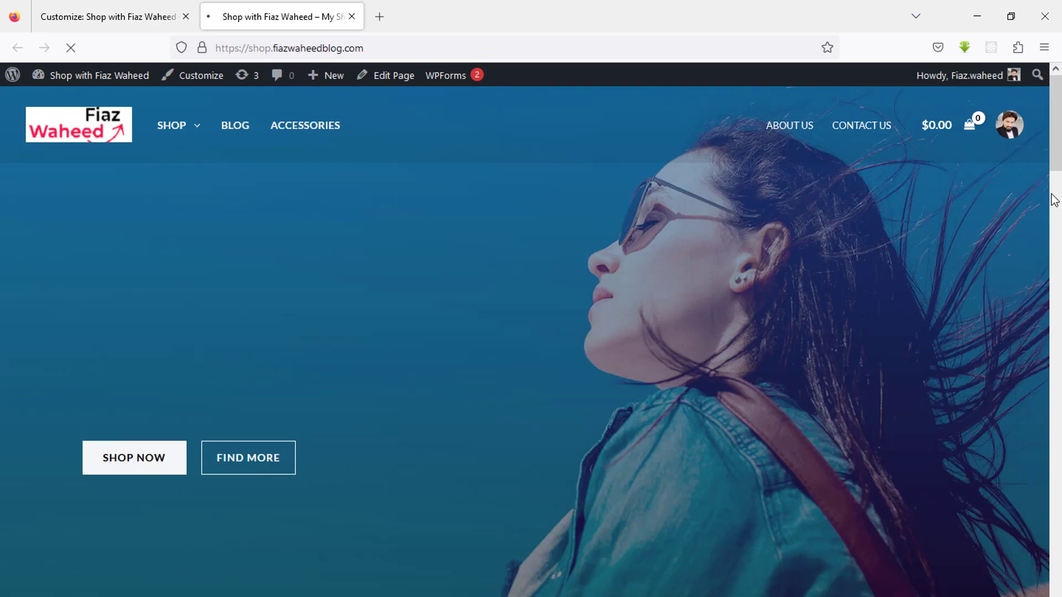
pyautogui.click(967, 134)
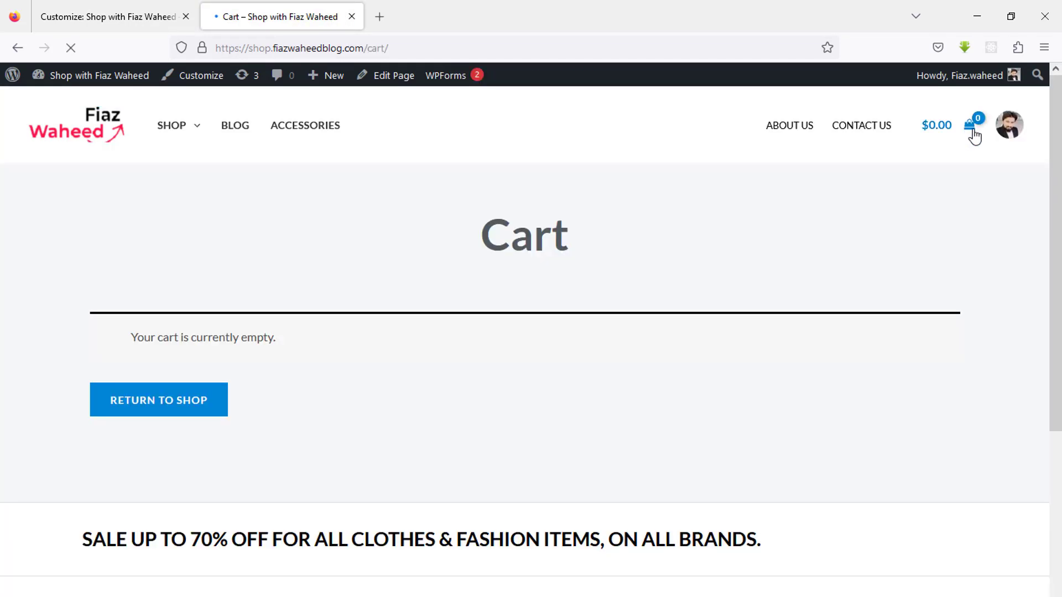
pyautogui.click(95, 133)
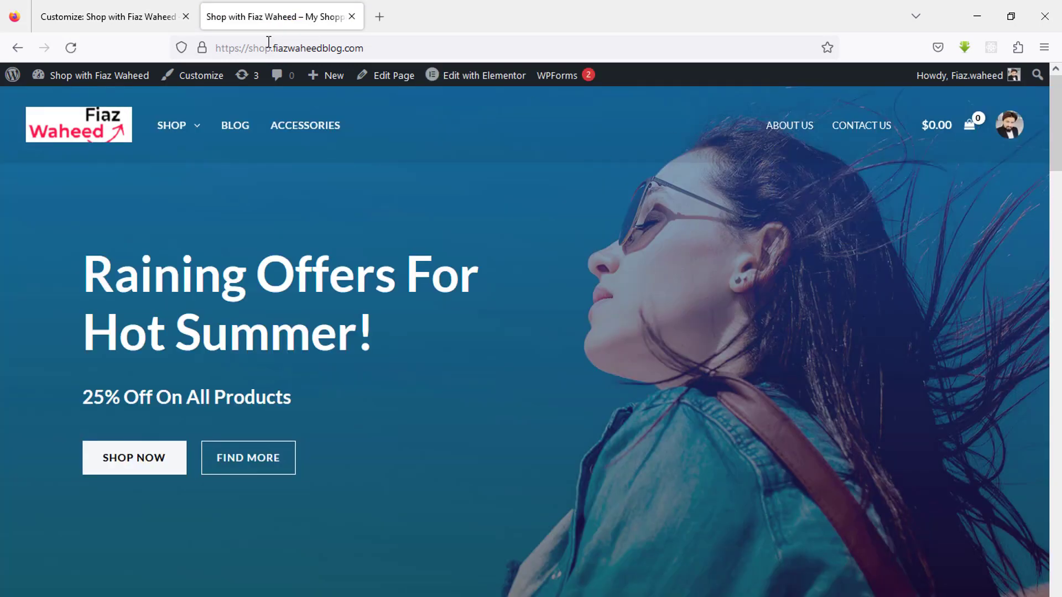
# - Set the Cart Click Action to Slide-In in the customizer, trying the Left position before choosing Right
pyautogui.click(155, 6)
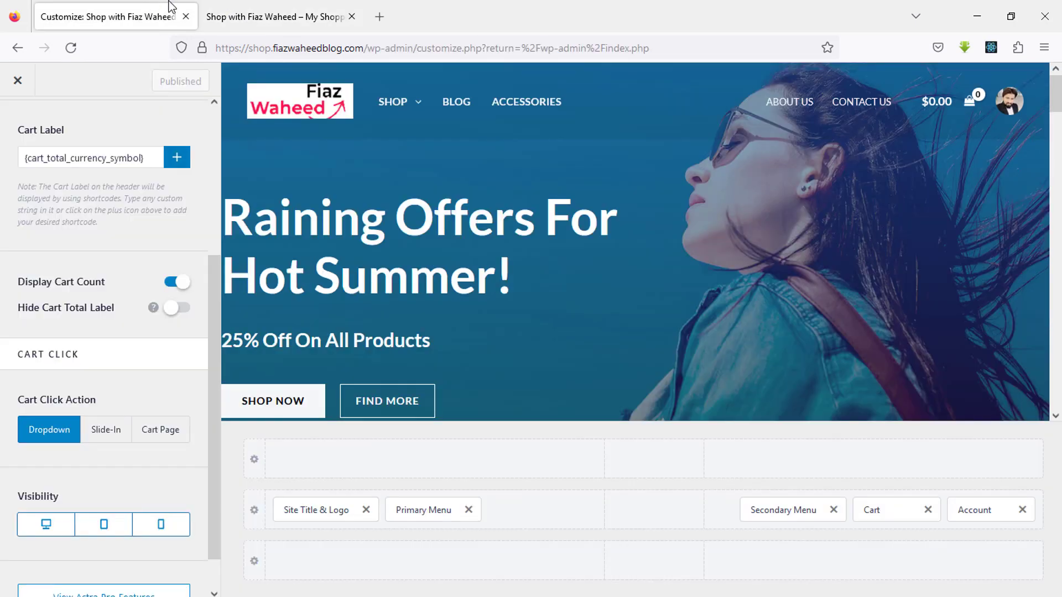
pyautogui.click(113, 440)
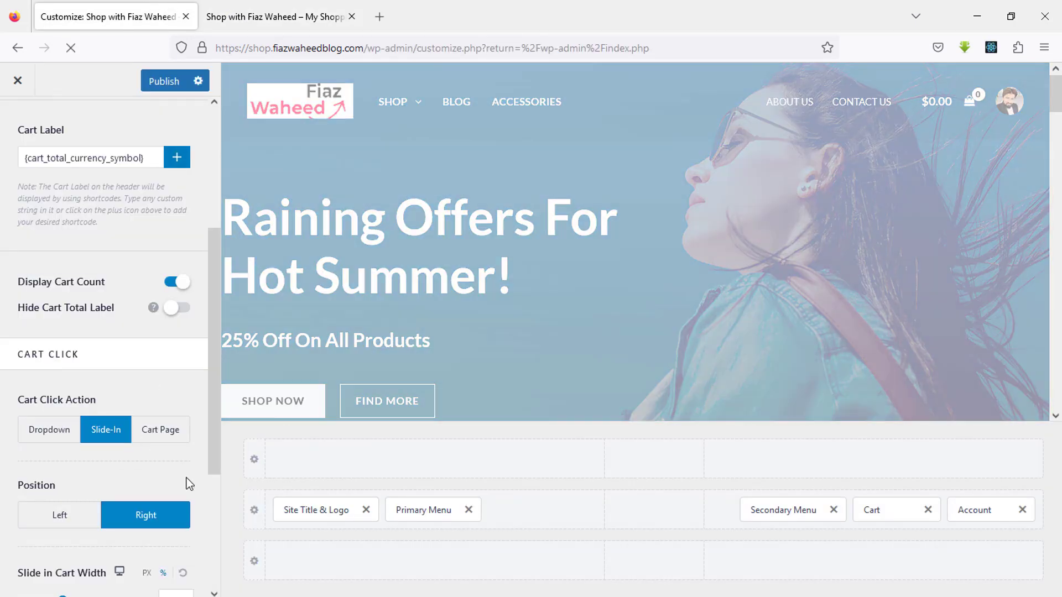
pyautogui.scroll(-3, 210, 483)
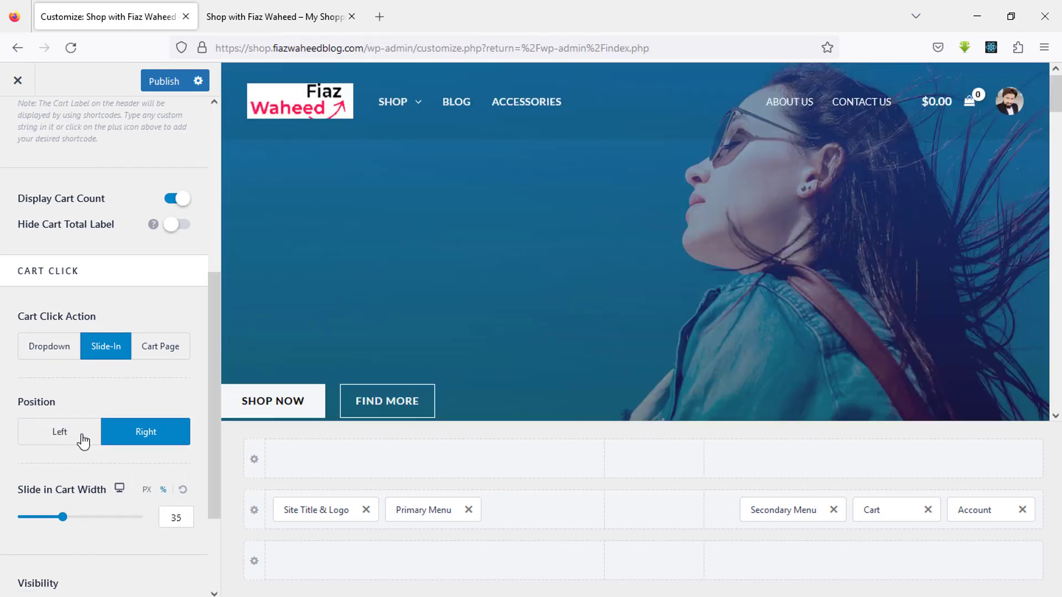
pyautogui.click(82, 440)
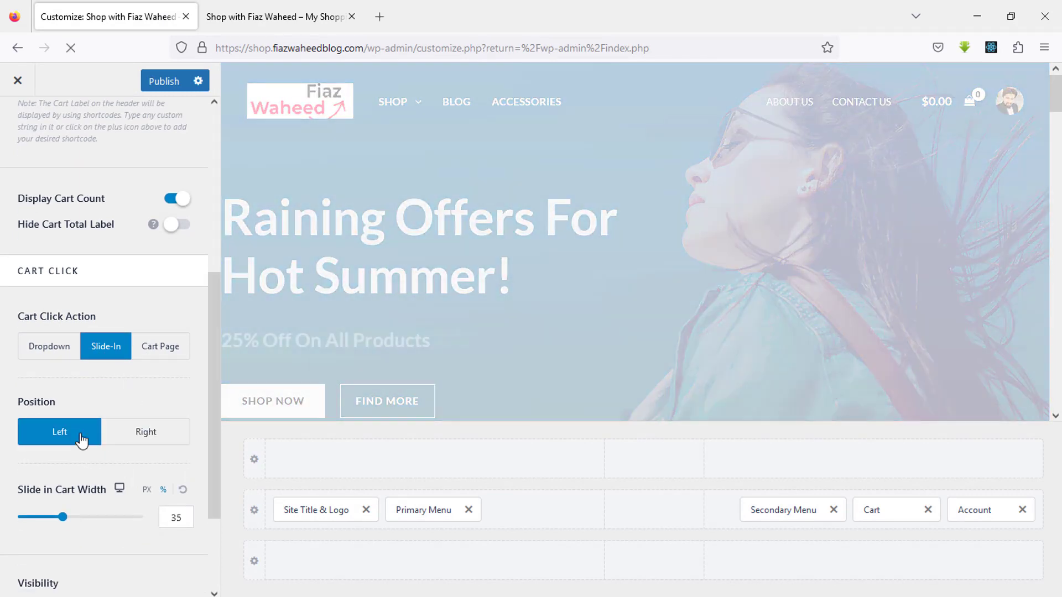
pyautogui.click(142, 435)
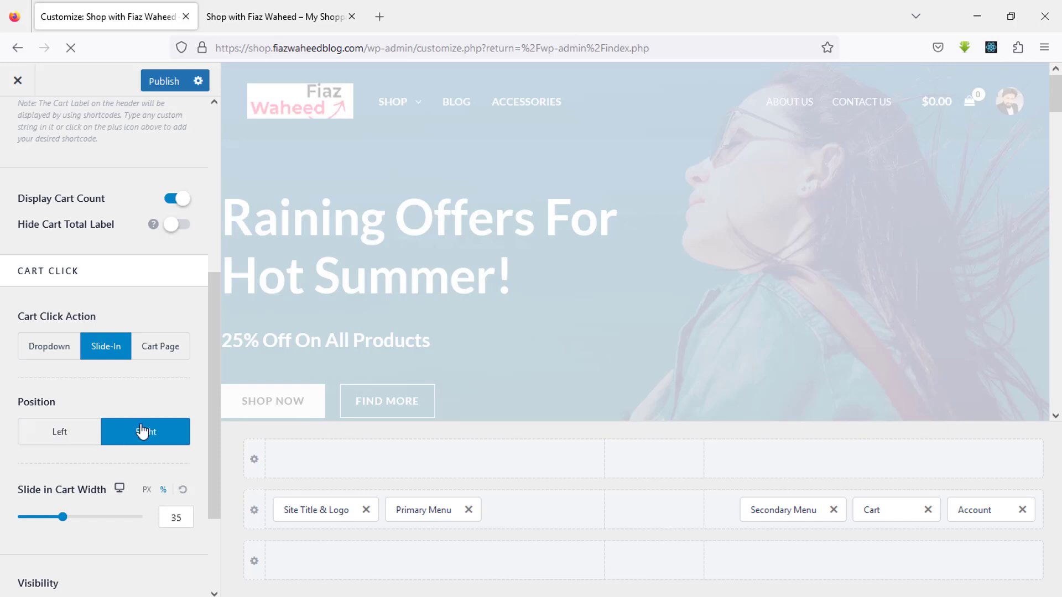
pyautogui.moveTo(220, 500); pyautogui.dragTo(222, 560)
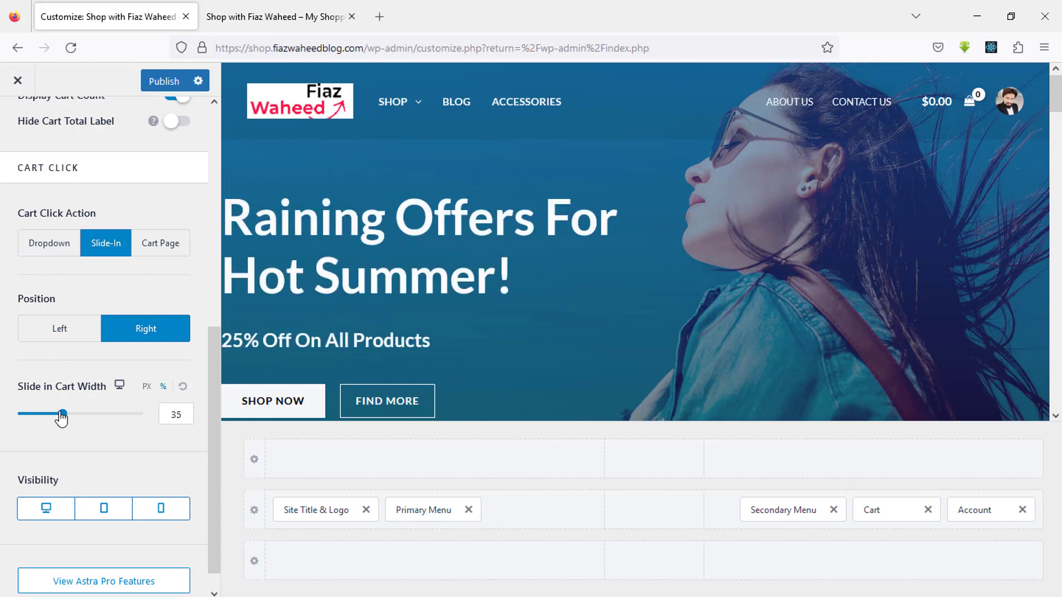
# - Try out the Slide in Cart Width adjustment and leave the width at 35%
pyautogui.moveTo(62, 415)
pyautogui.mouseDown()
pyautogui.moveTo(97, 420)
pyautogui.moveTo(66, 421)
pyautogui.mouseUp()
pyautogui.moveTo(175, 415); pyautogui.dragTo(251, 459)
pyautogui.write('5')
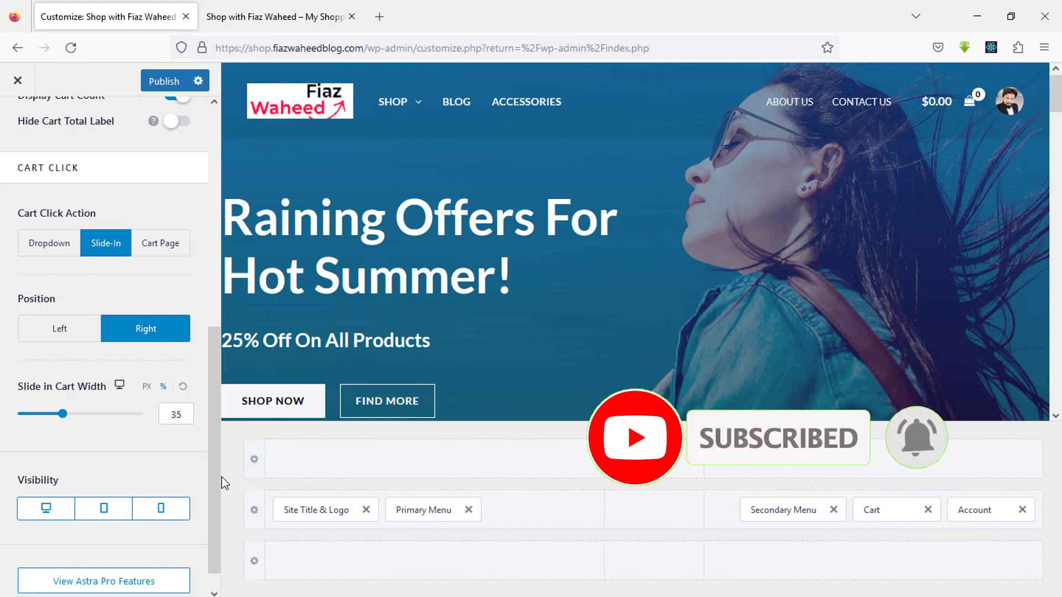
pyautogui.moveTo(221, 478); pyautogui.dragTo(217, 510)
pyautogui.click(201, 466)
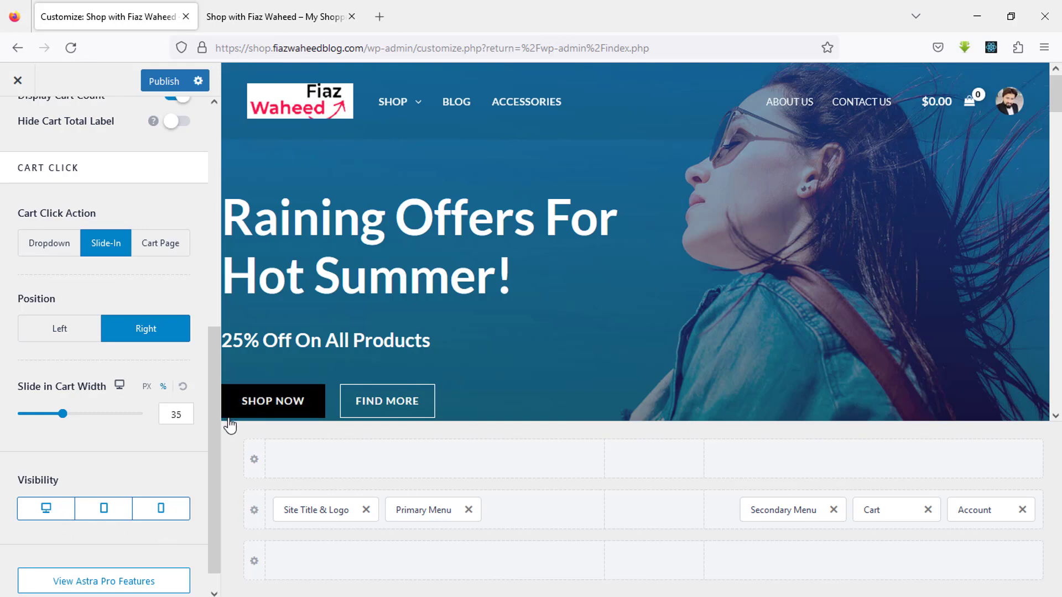
# - Publish the cart click changes and look through the cart's design settings for the icon, tray and buttons
pyautogui.moveTo(216, 435); pyautogui.dragTo(234, 215)
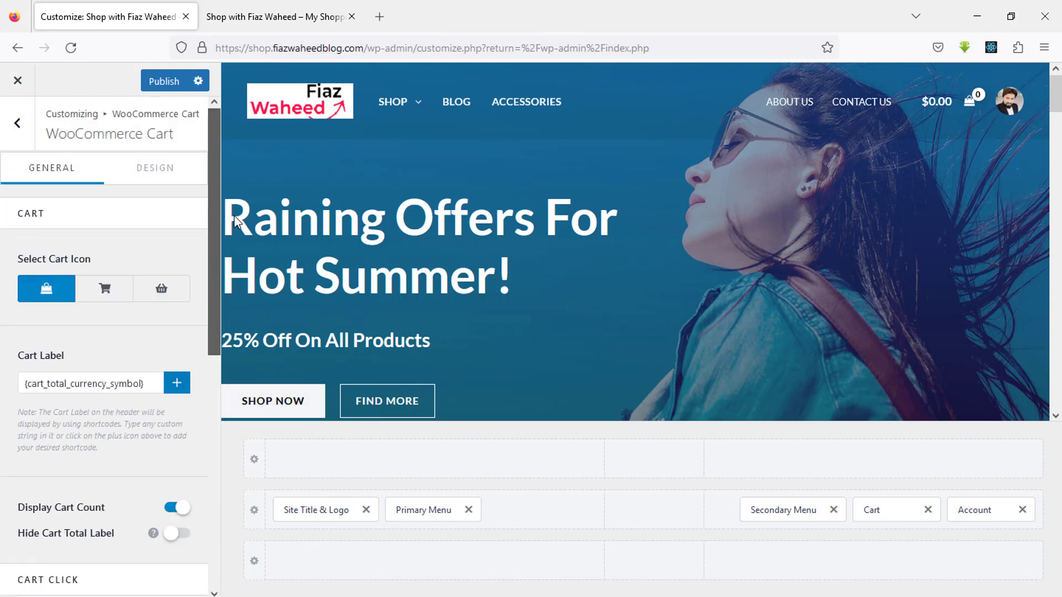
pyautogui.click(161, 176)
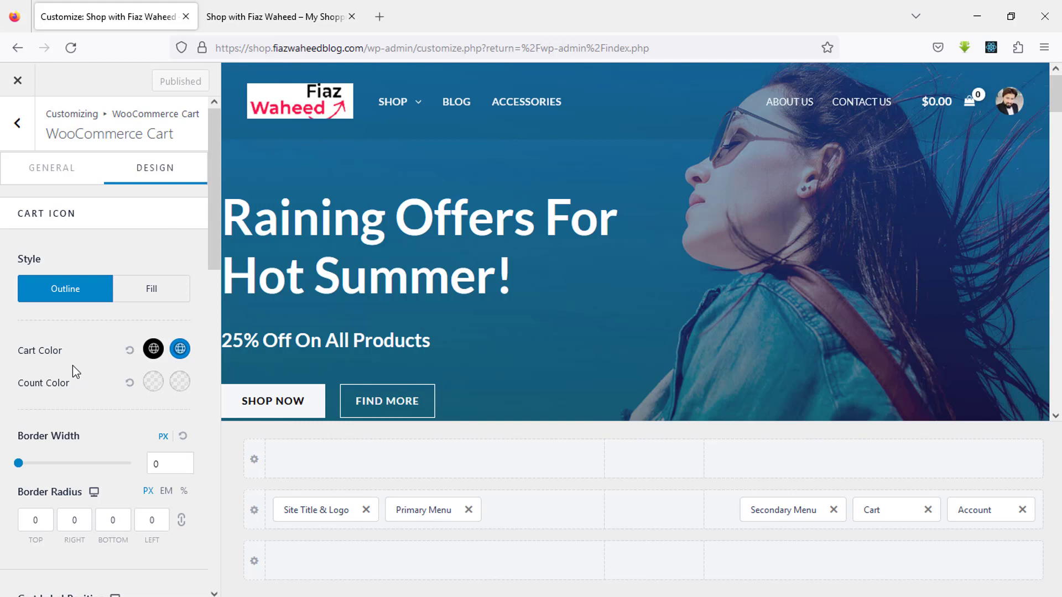
pyautogui.moveTo(211, 248); pyautogui.dragTo(215, 297)
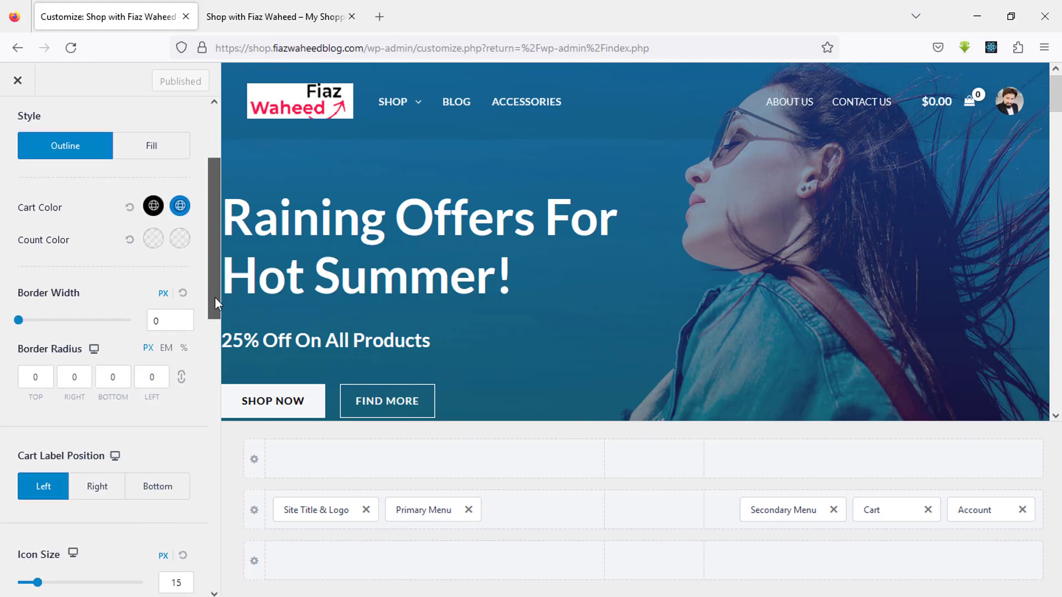
pyautogui.moveTo(214, 300); pyautogui.dragTo(228, 437)
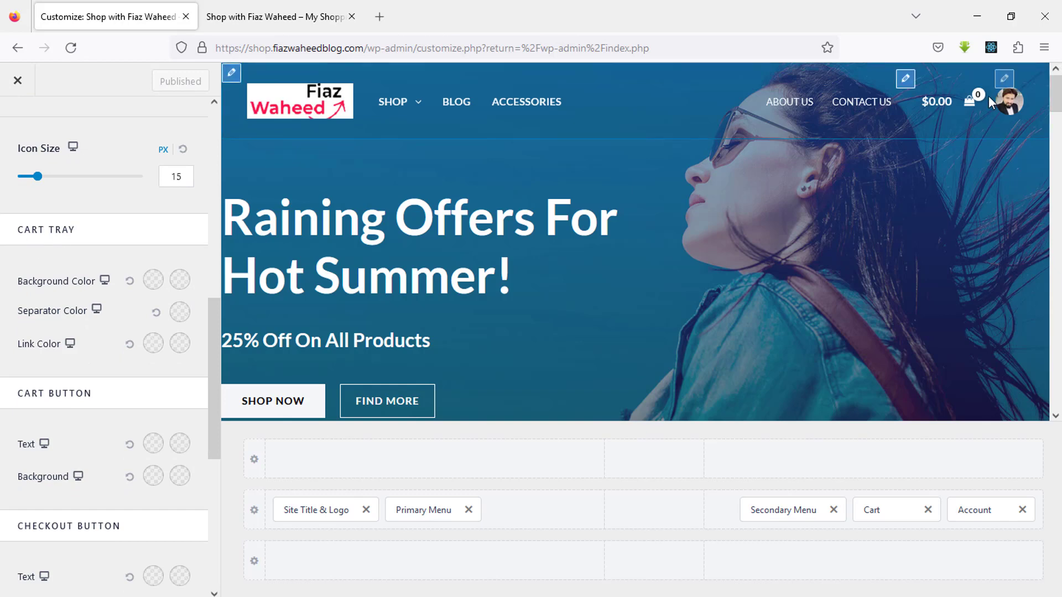
# - Open the slide-in shopping cart on the live shop page to view its tray, and close it
pyautogui.click(260, 7)
pyautogui.click(967, 139)
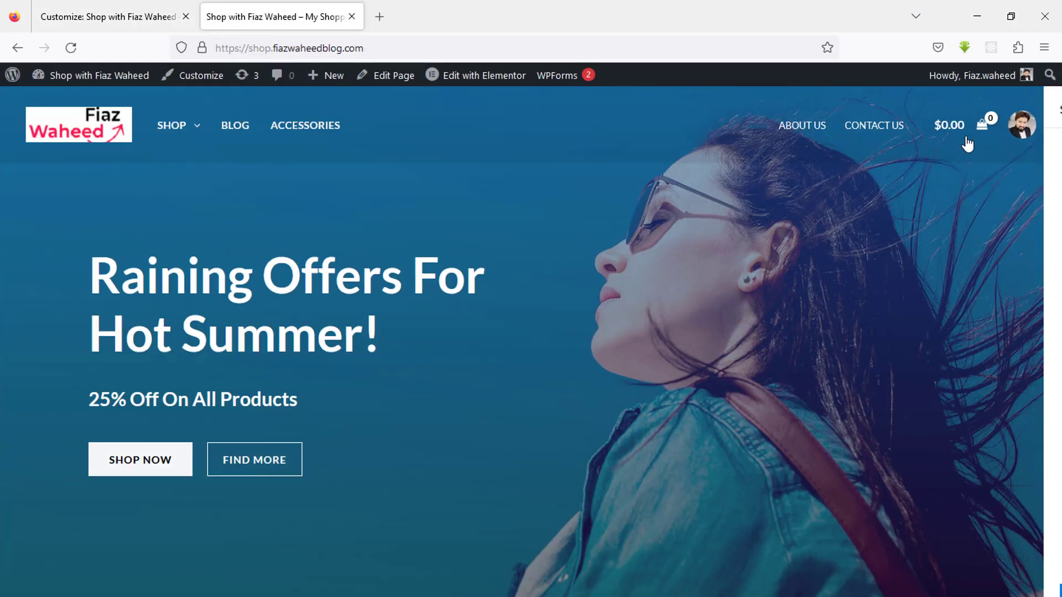
pyautogui.click(1043, 110)
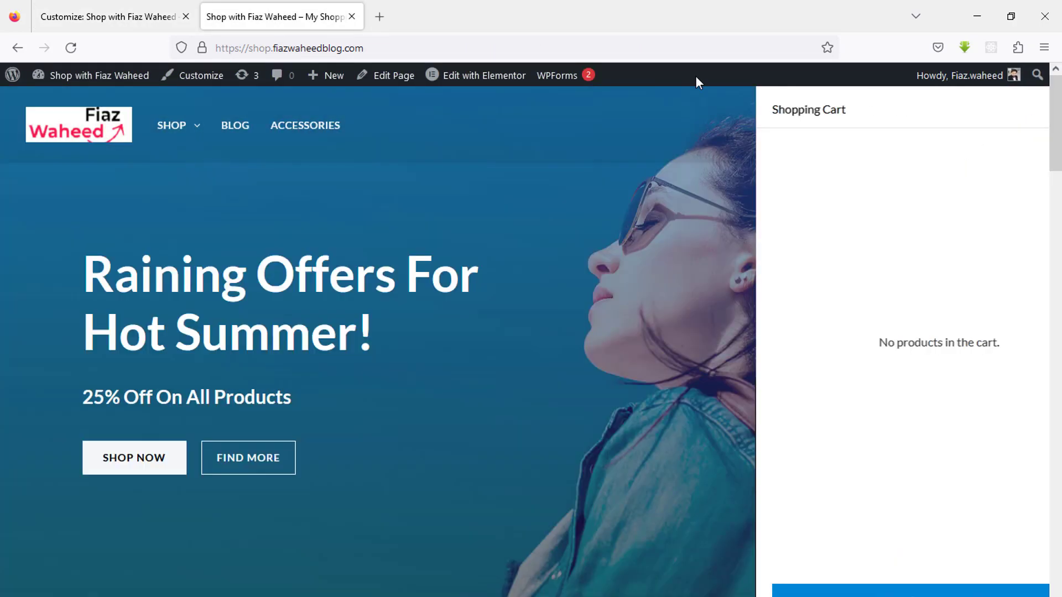
# - Set both Cart Tray background colors to the blue 0075BE in the customizer and publish the change
pyautogui.click(155, 13)
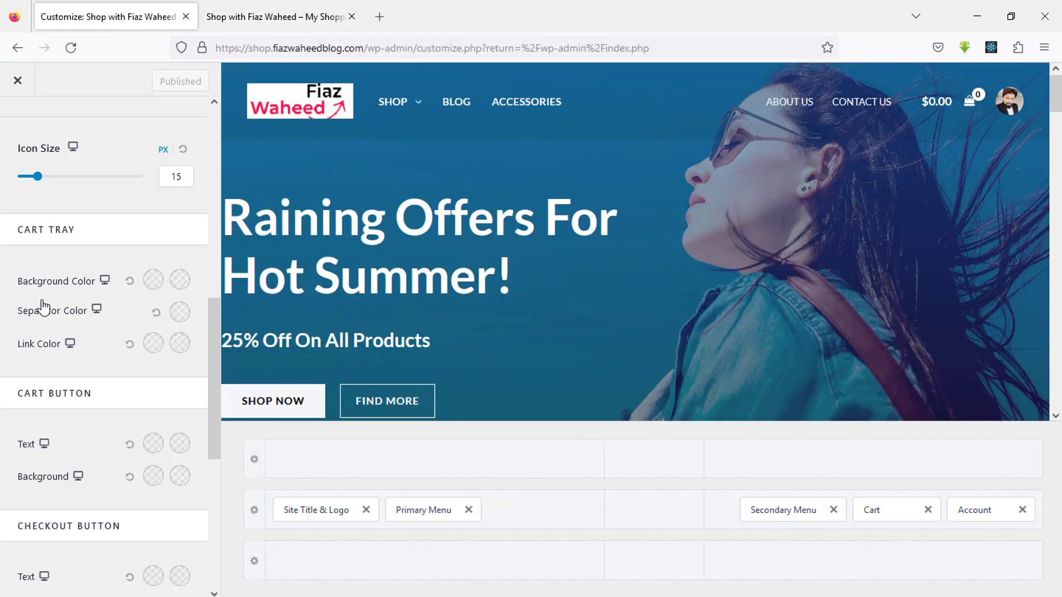
pyautogui.click(153, 280)
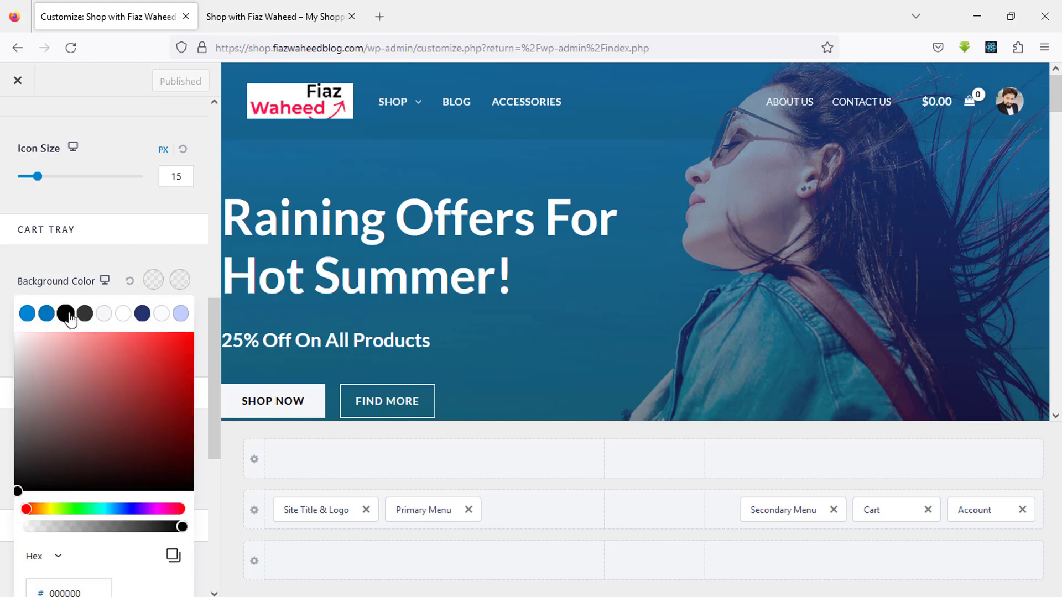
pyautogui.click(46, 314)
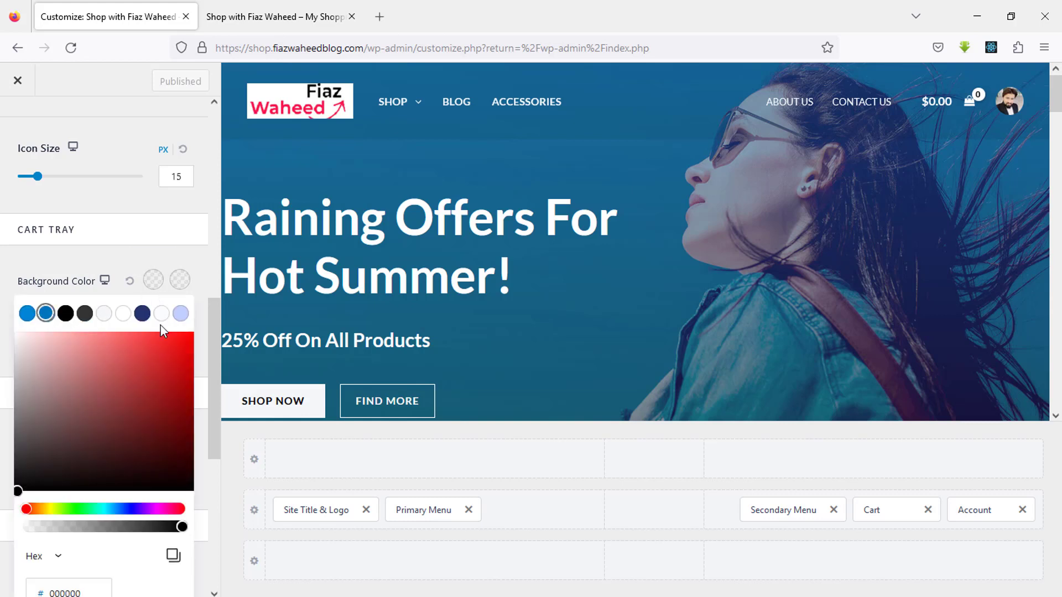
pyautogui.click(181, 281)
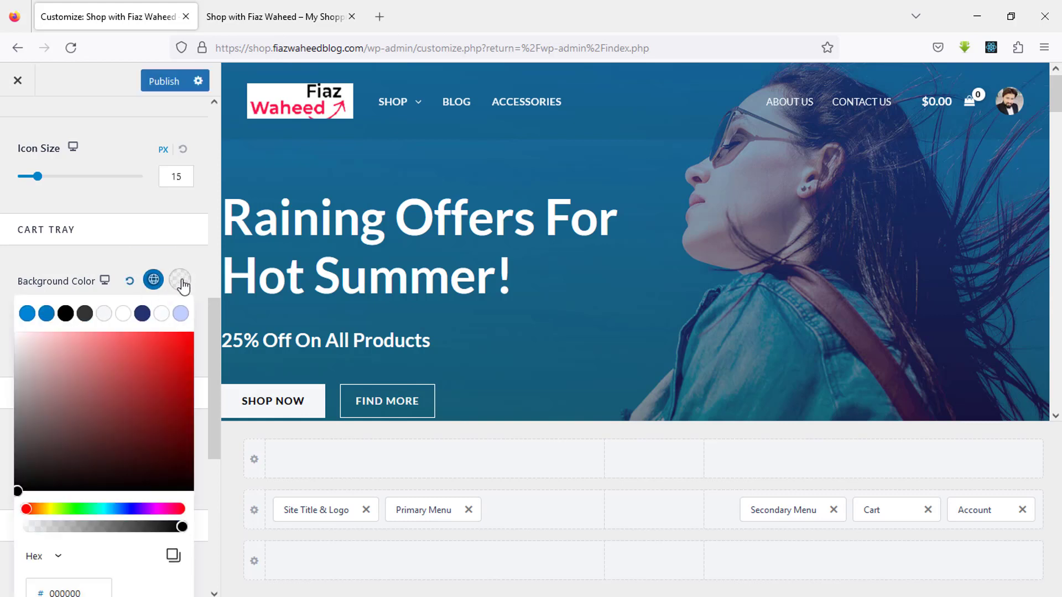
pyautogui.click(80, 315)
pyautogui.click(155, 82)
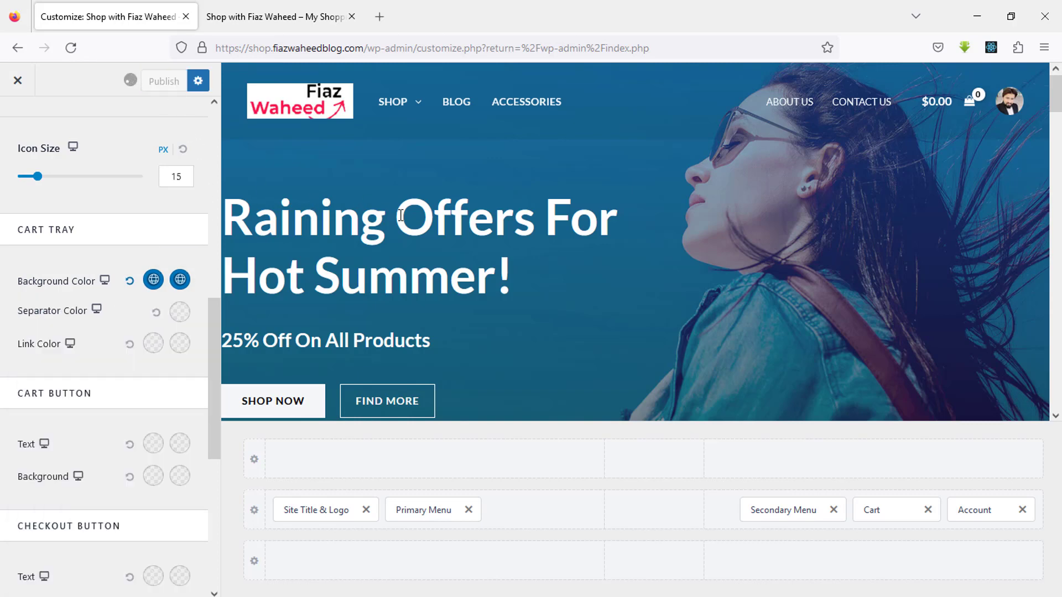
# - Reload the live shop page and open the header cart to check the tray's blue background
pyautogui.click(309, 18)
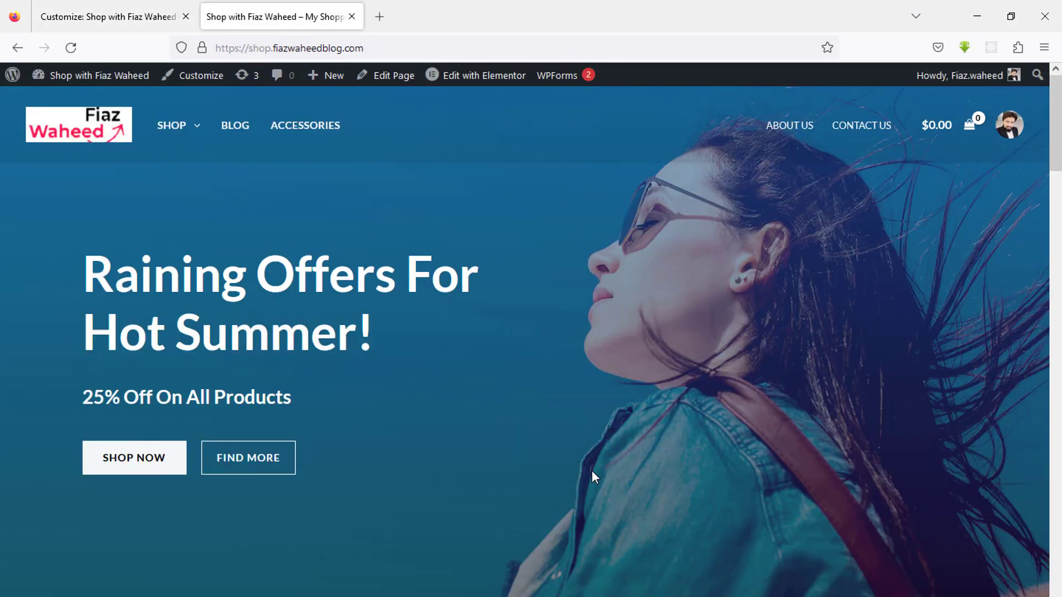
pyautogui.press('F5')
pyautogui.click(972, 132)
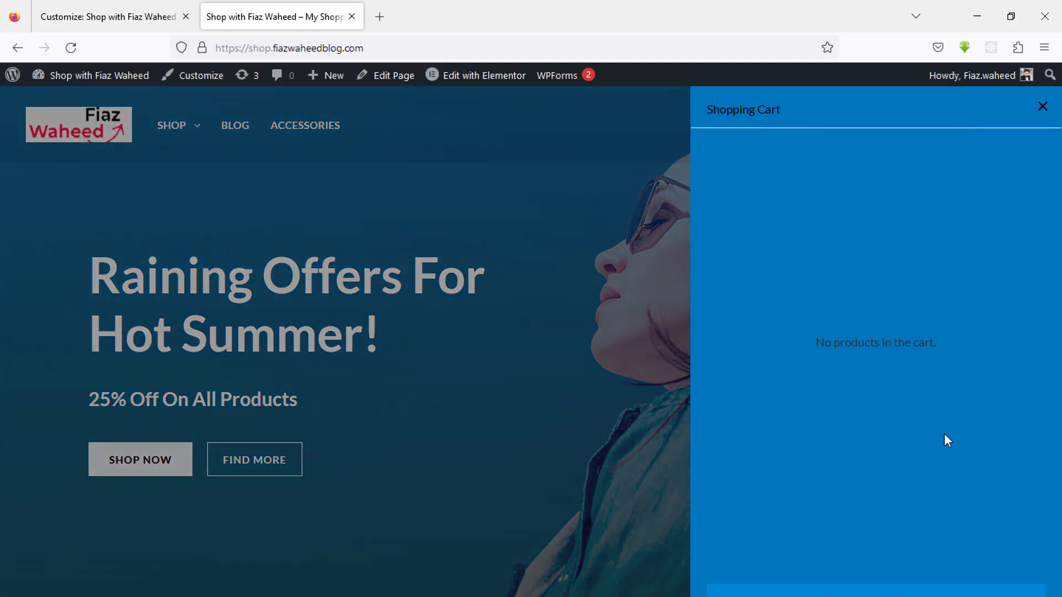
# - Set both Cart Tray background colors to white in the customizer and publish the change
pyautogui.click(100, 15)
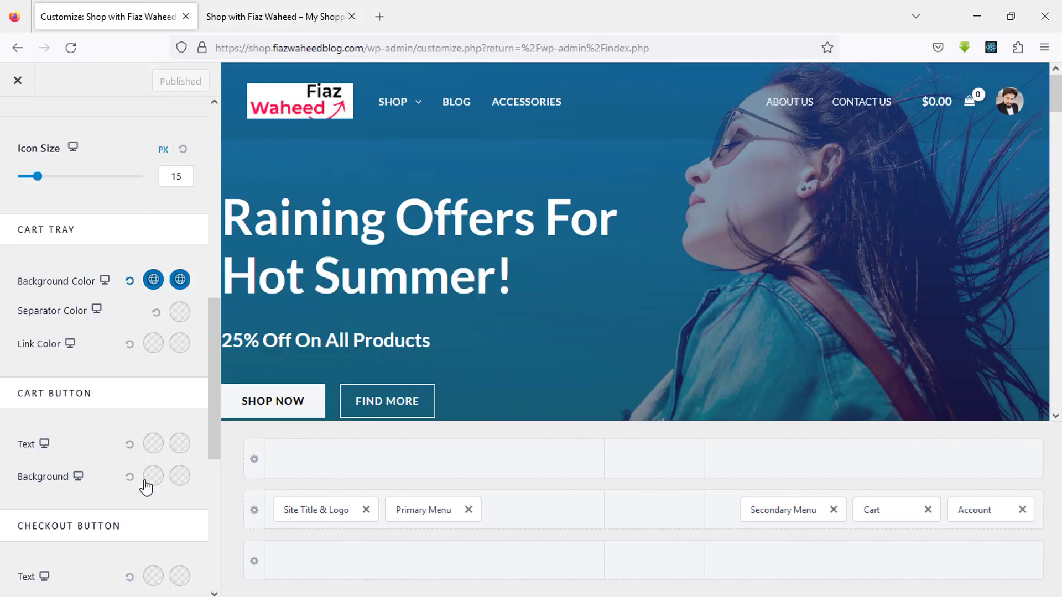
pyautogui.click(185, 283)
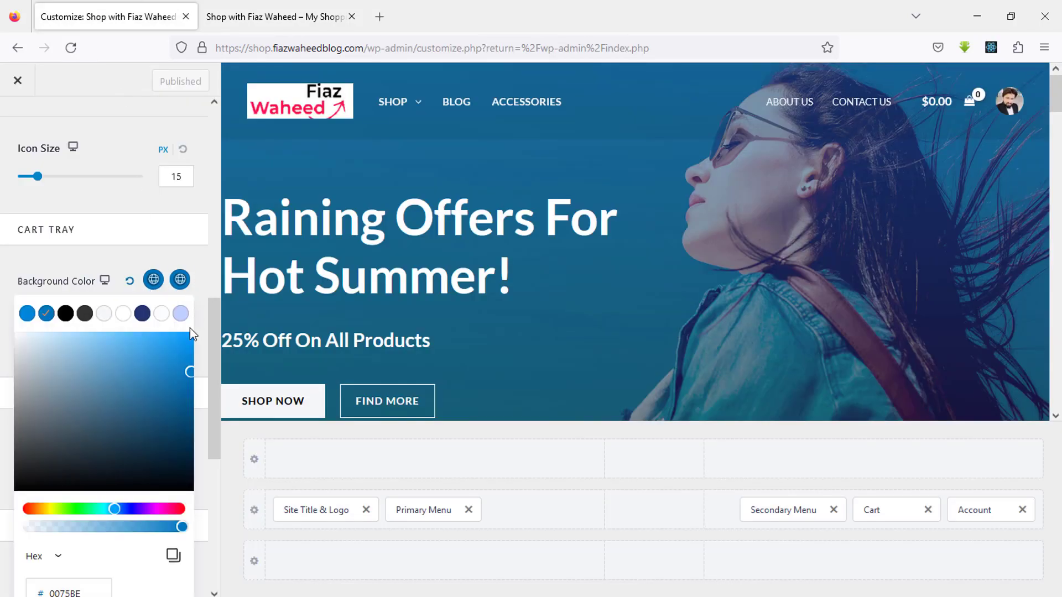
pyautogui.click(123, 314)
pyautogui.click(155, 281)
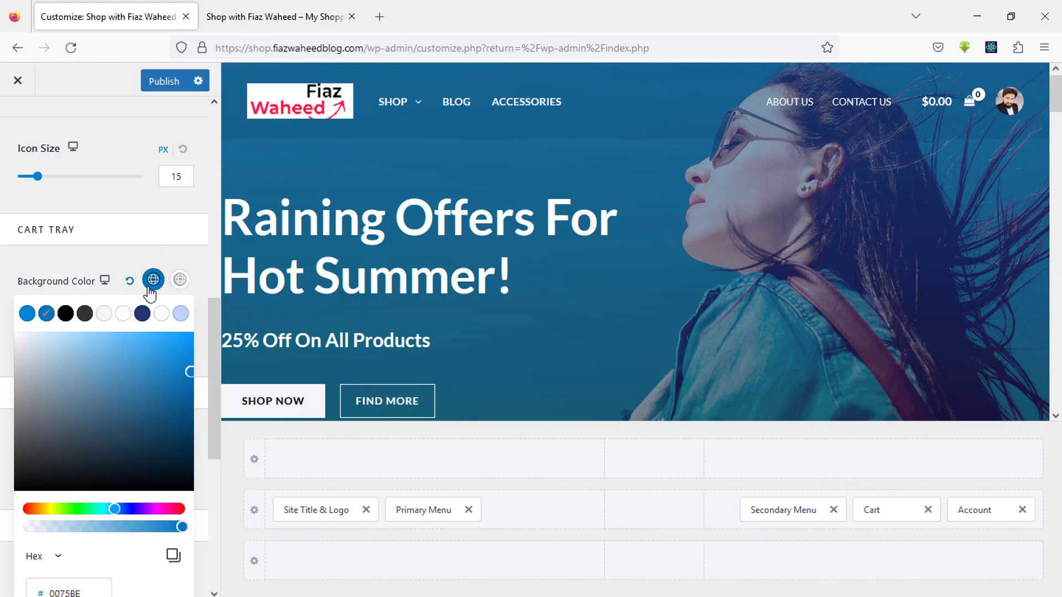
pyautogui.click(123, 314)
pyautogui.click(169, 81)
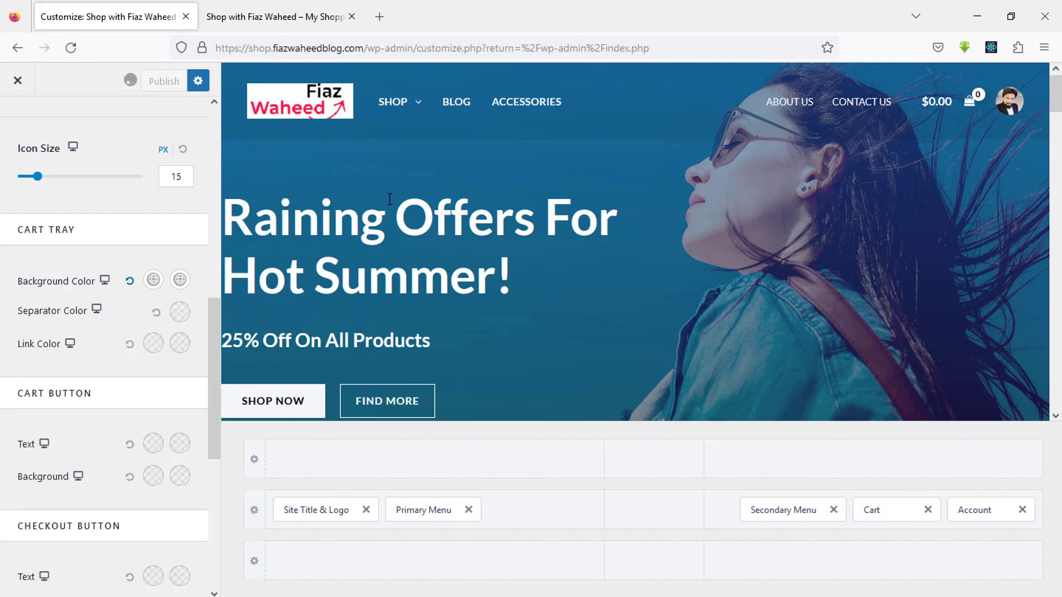
# - Reload the live shop page and open the header cart to check the tray's white background
pyautogui.click(248, 9)
pyautogui.click(195, 16)
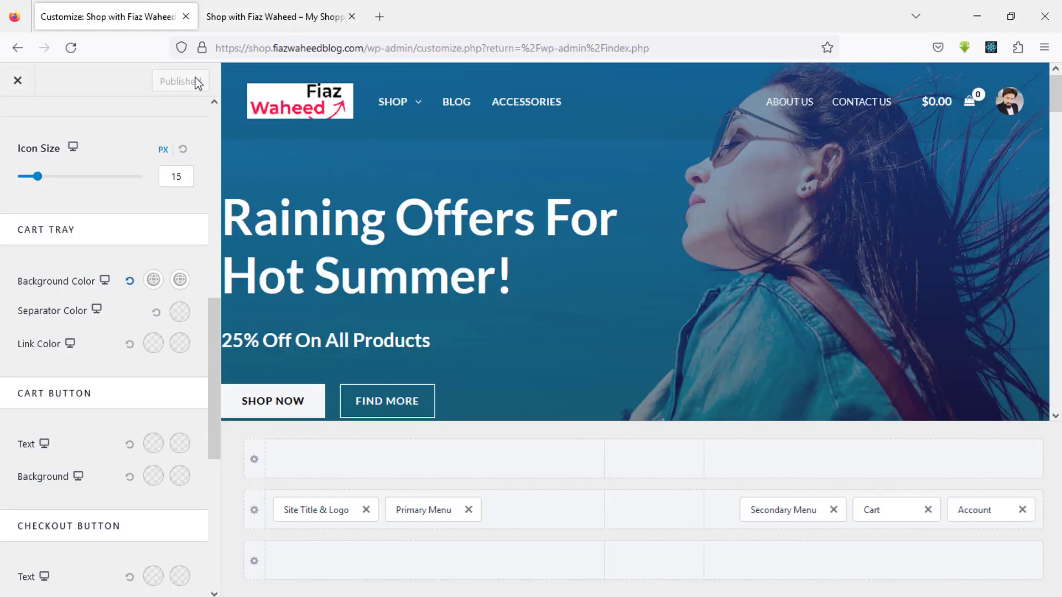
pyautogui.click(249, 16)
pyautogui.press('F5')
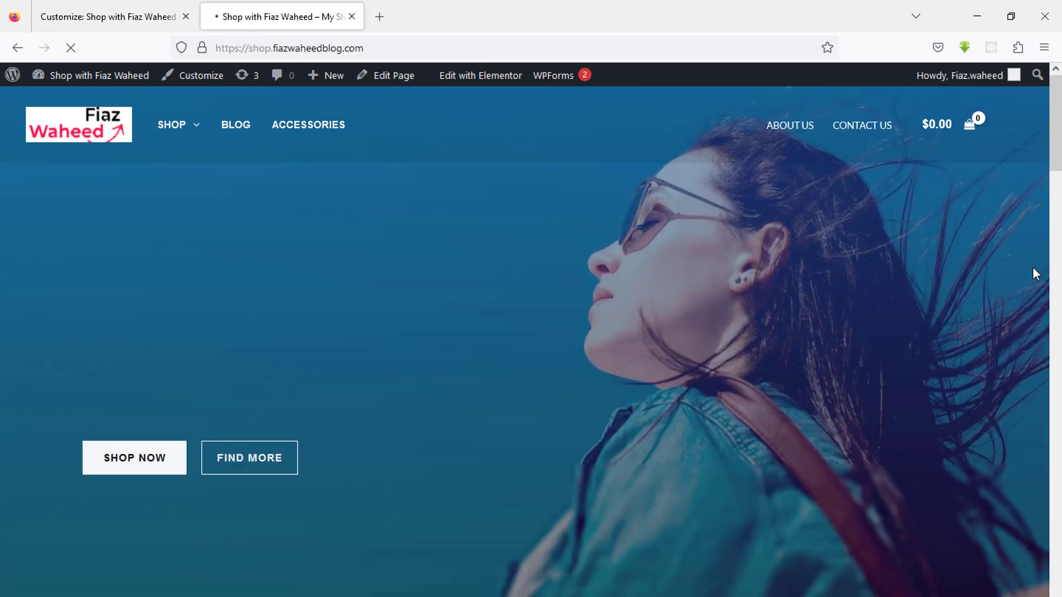
pyautogui.click(971, 129)
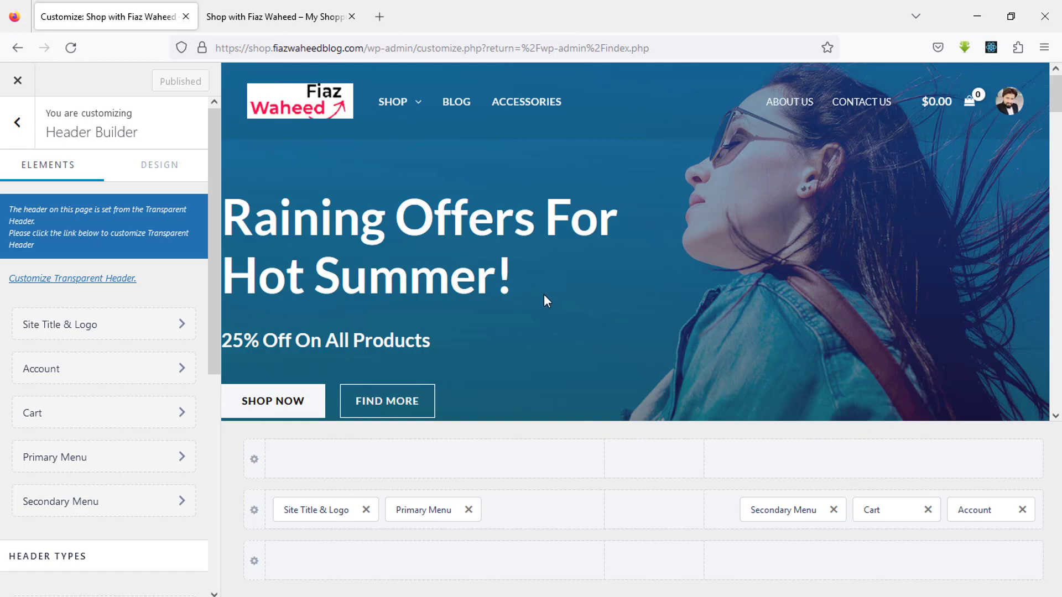
# - Leave the Header Builder for the main customizer sections and open the Footer Builder
pyautogui.scroll(-5, 906, 387)
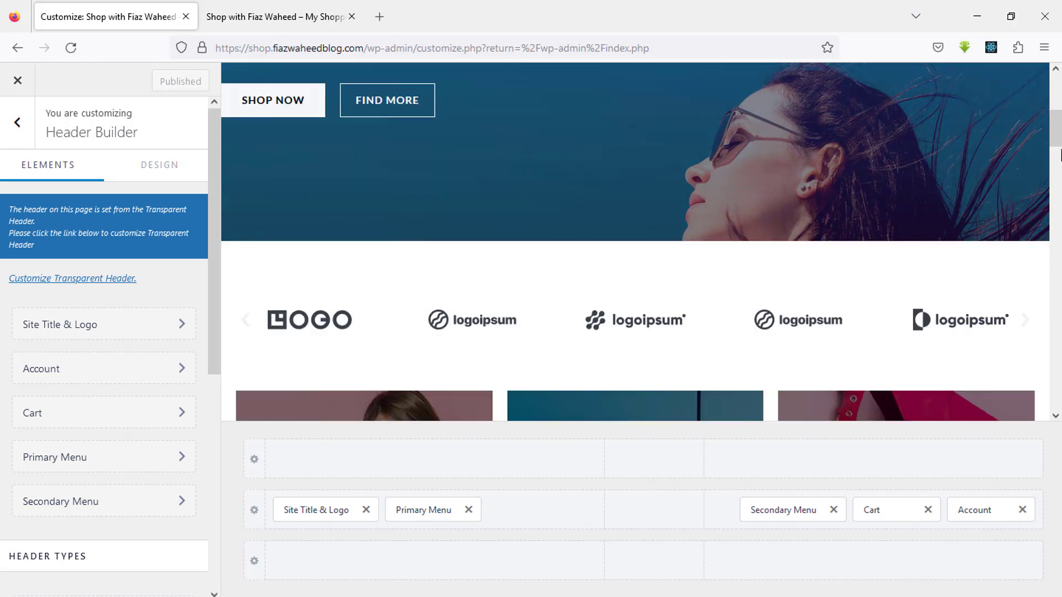
pyautogui.moveTo(211, 361); pyautogui.dragTo(219, 340)
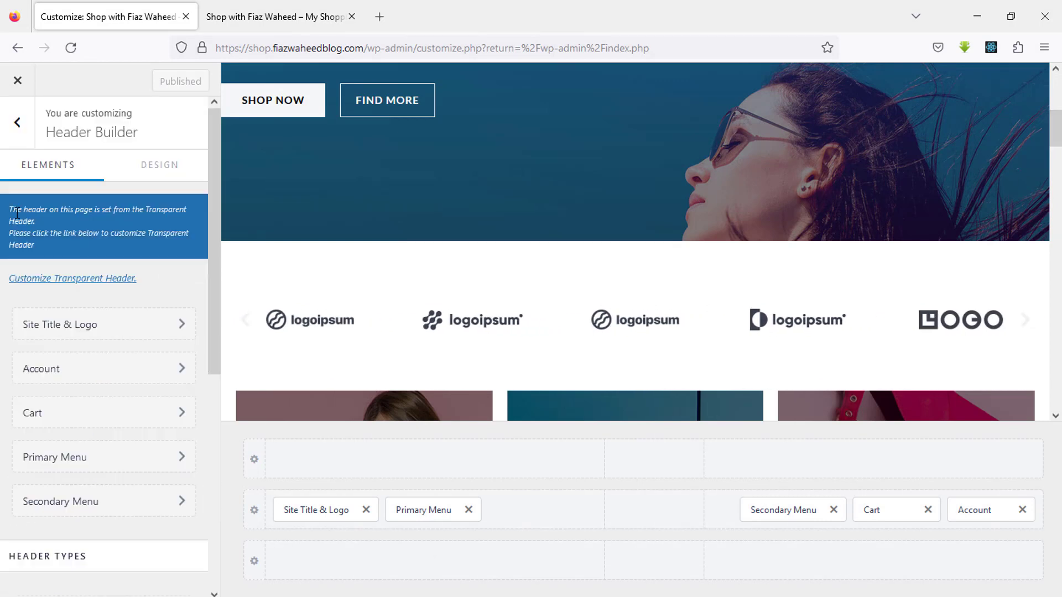
pyautogui.click(17, 123)
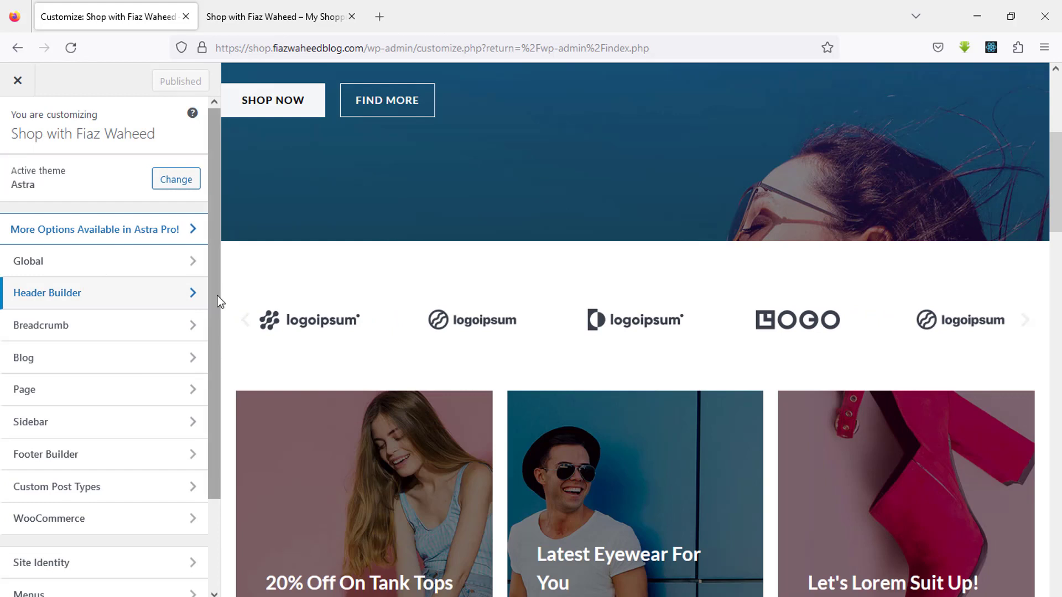
pyautogui.scroll(-1, 216, 326)
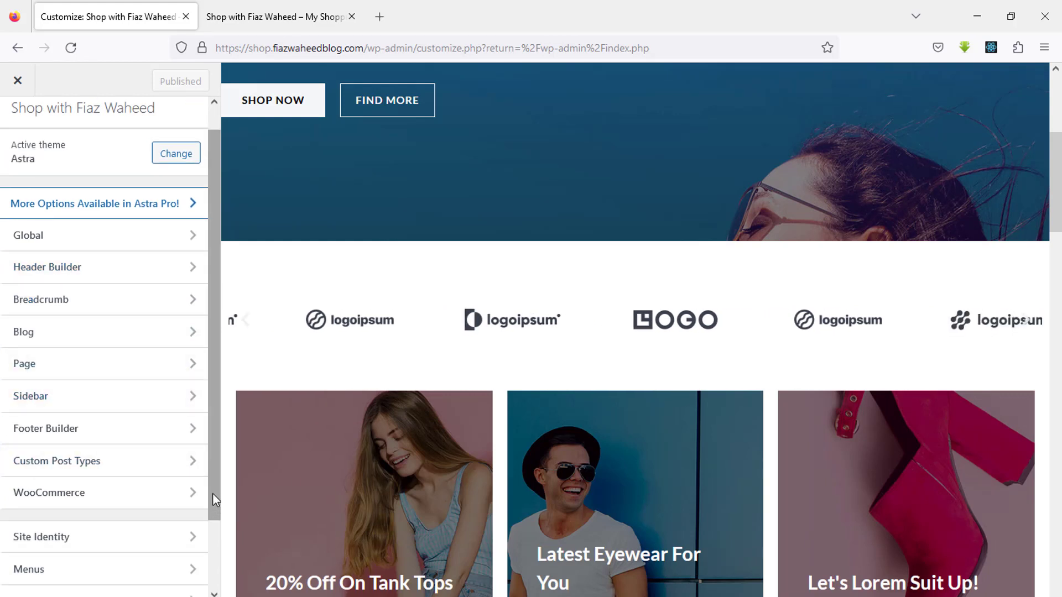
pyautogui.moveTo(215, 501); pyautogui.dragTo(210, 590)
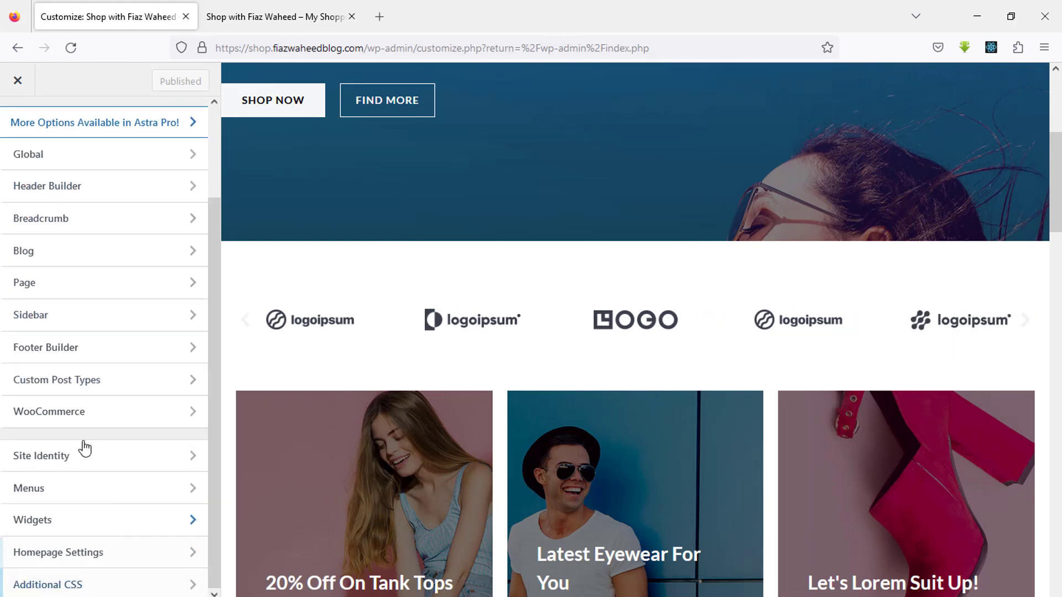
pyautogui.click(74, 358)
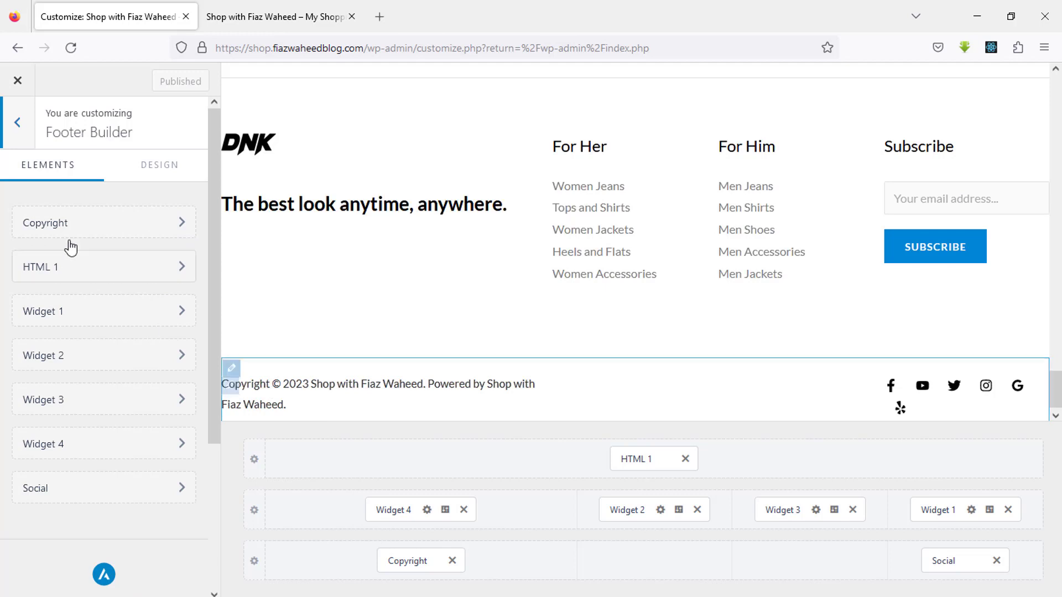
# - View the text of the footer's Copyright element and return to the footer elements
pyautogui.click(101, 221)
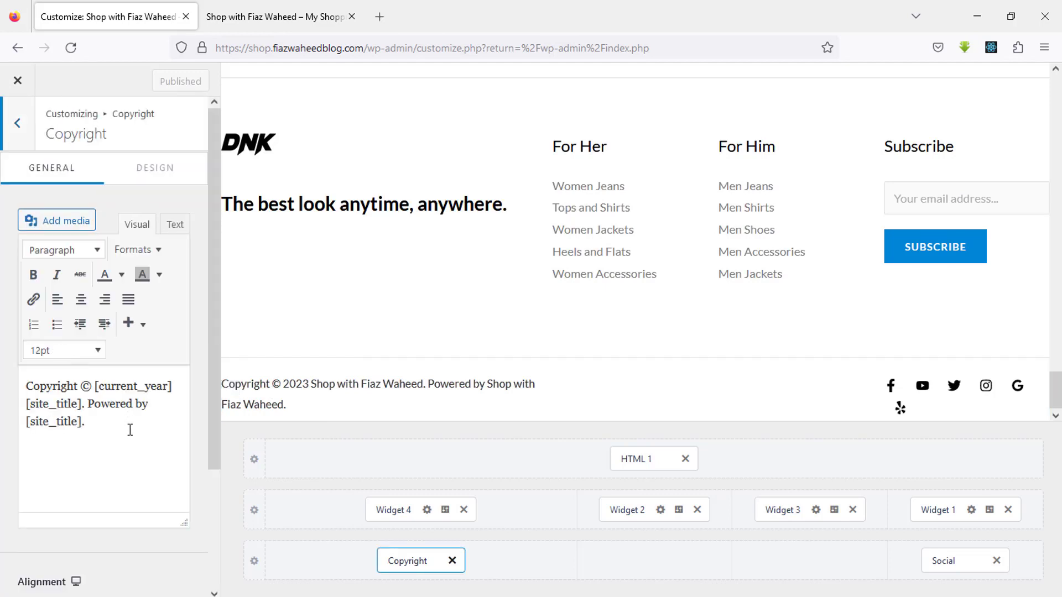
pyautogui.click(132, 432)
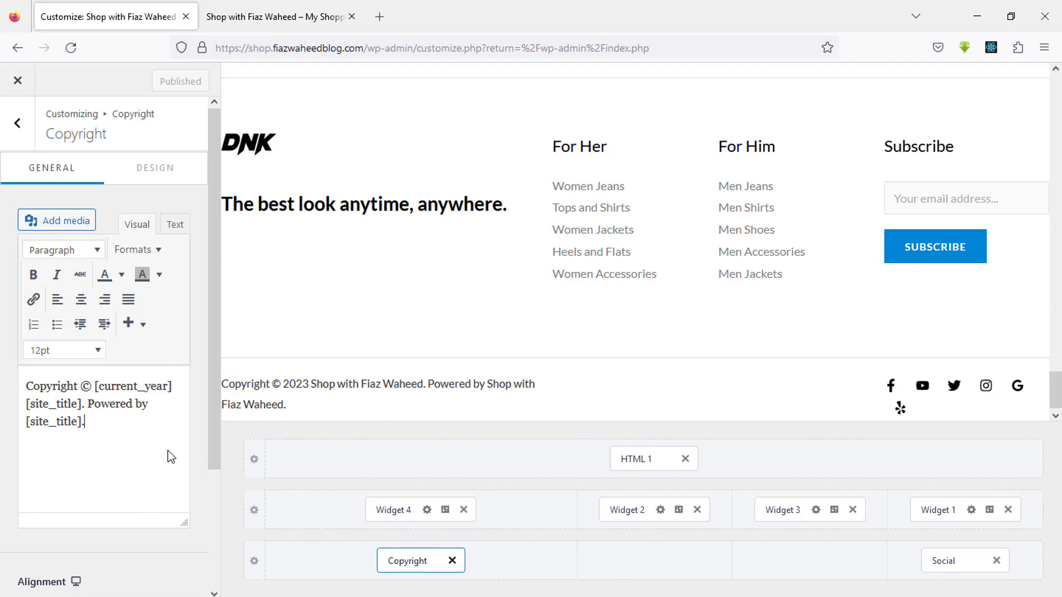
pyautogui.click(17, 122)
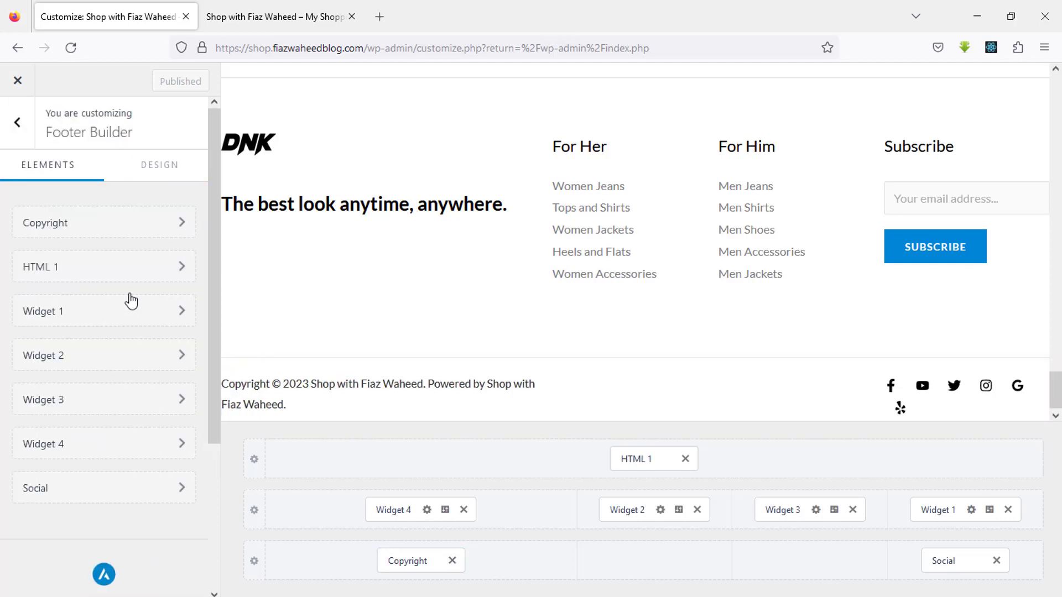
# - Change the discount in the footer's HTML 1 sale text to 80% and return to the footer elements
pyautogui.click(105, 266)
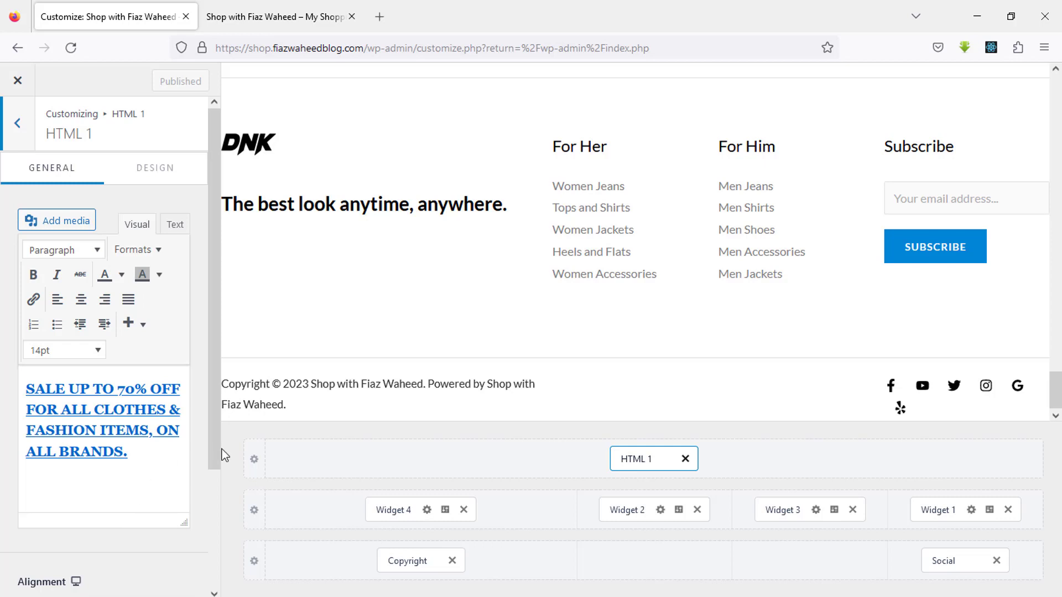
pyautogui.scroll(3, 869, 299)
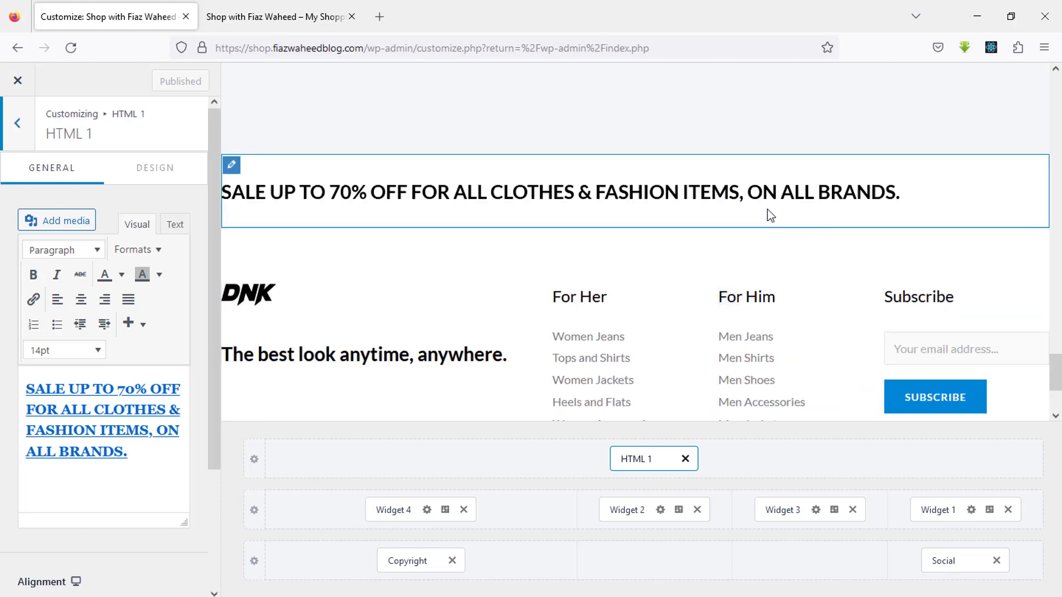
pyautogui.click(155, 466)
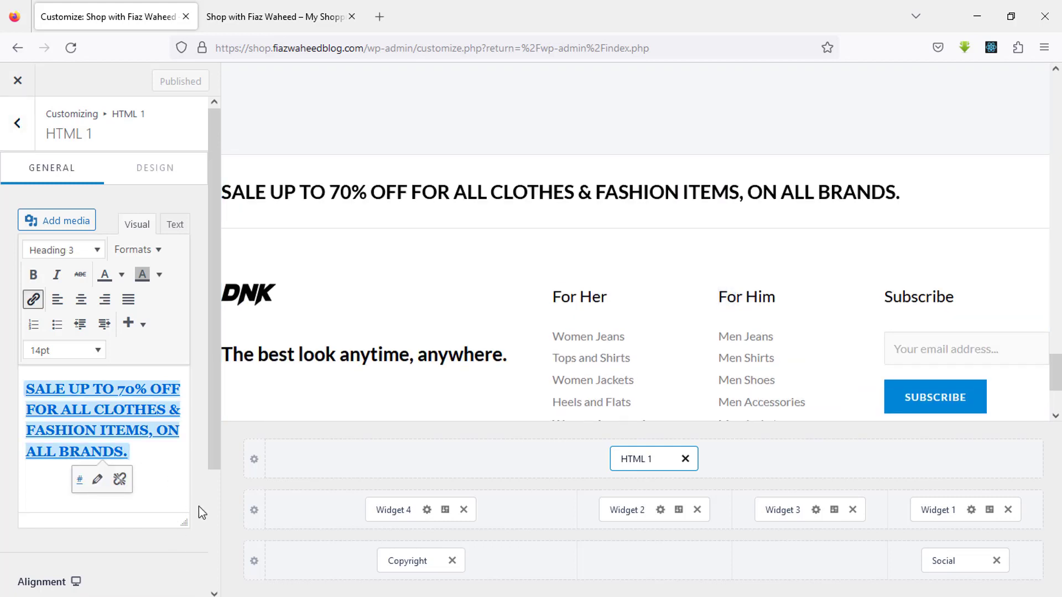
pyautogui.press('Up')
pyautogui.press('Up')
pyautogui.press('BackSpace')
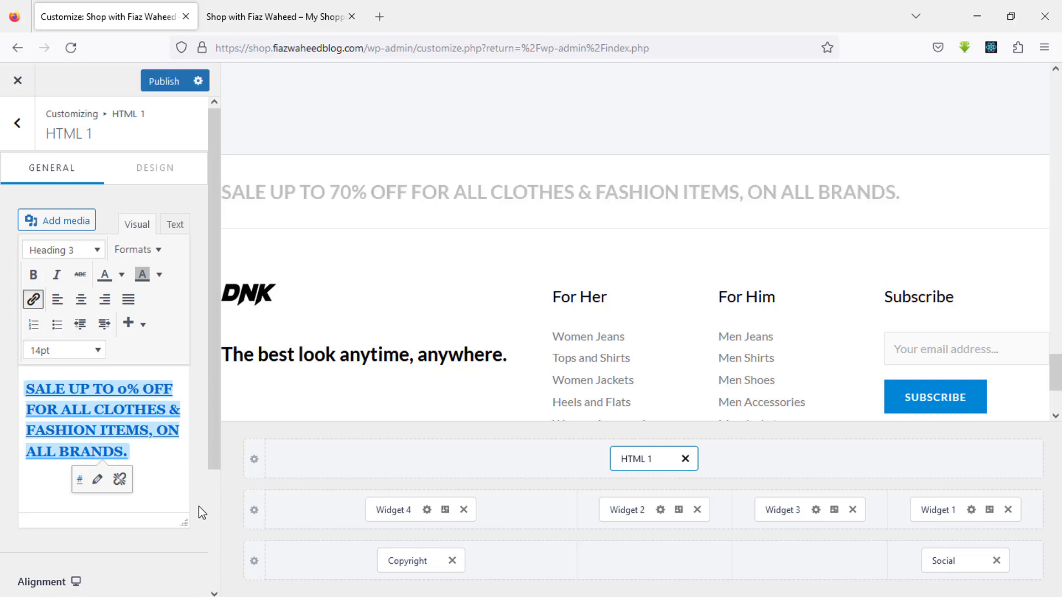
pyautogui.write('8')
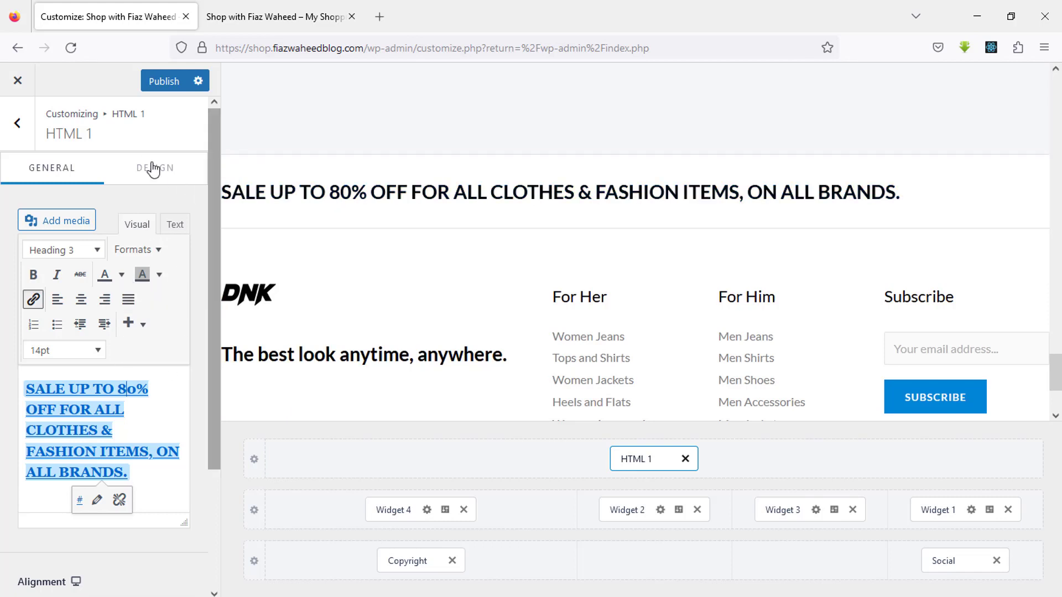
pyautogui.click(19, 129)
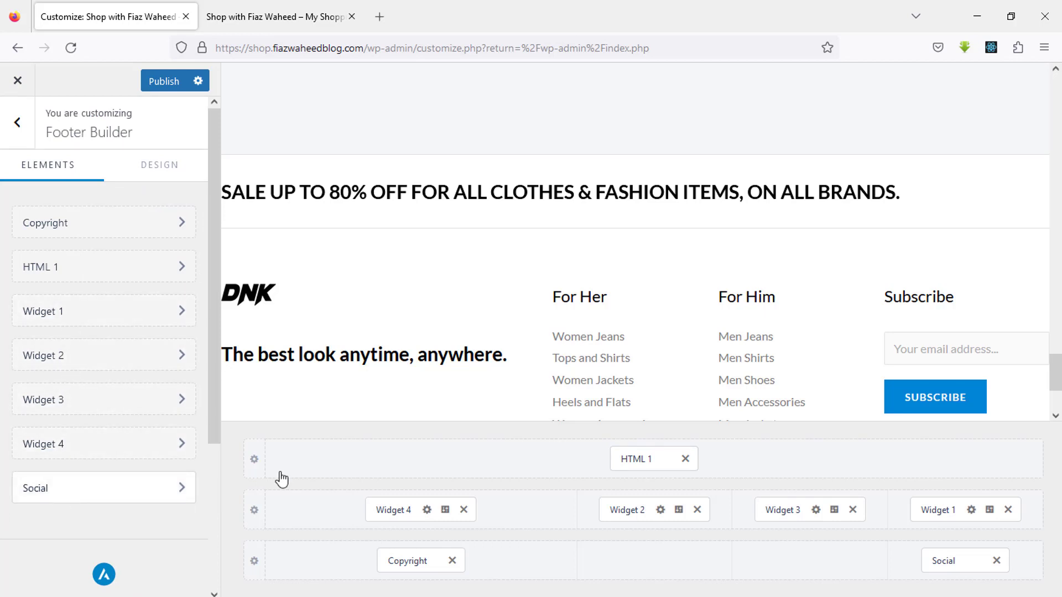
# - View the Primary Footer row's settings and remove Widget 4 from that row
pyautogui.moveTo(1057, 385); pyautogui.dragTo(1057, 395)
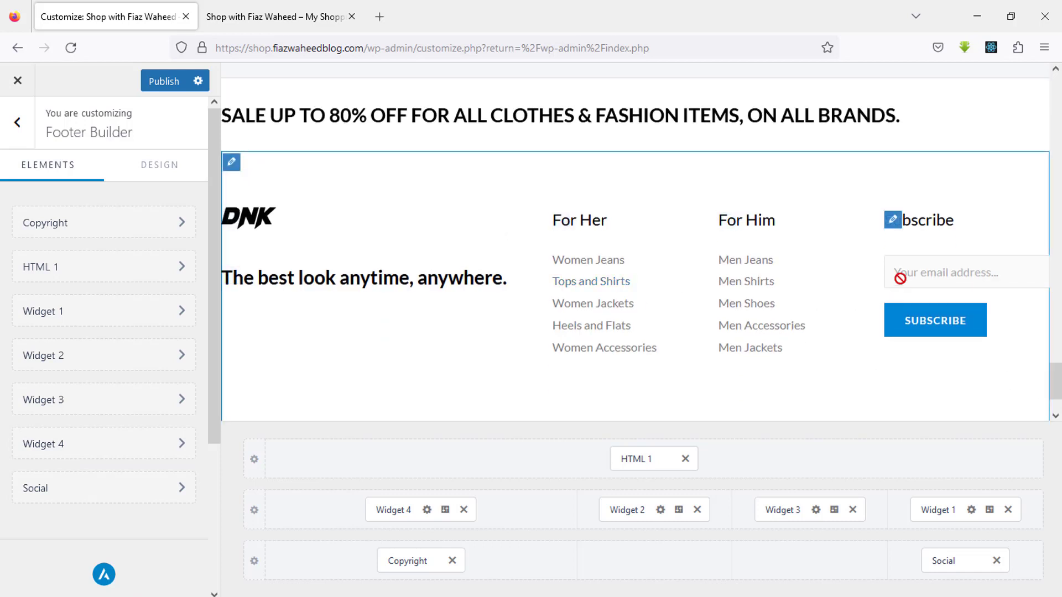
pyautogui.click(158, 392)
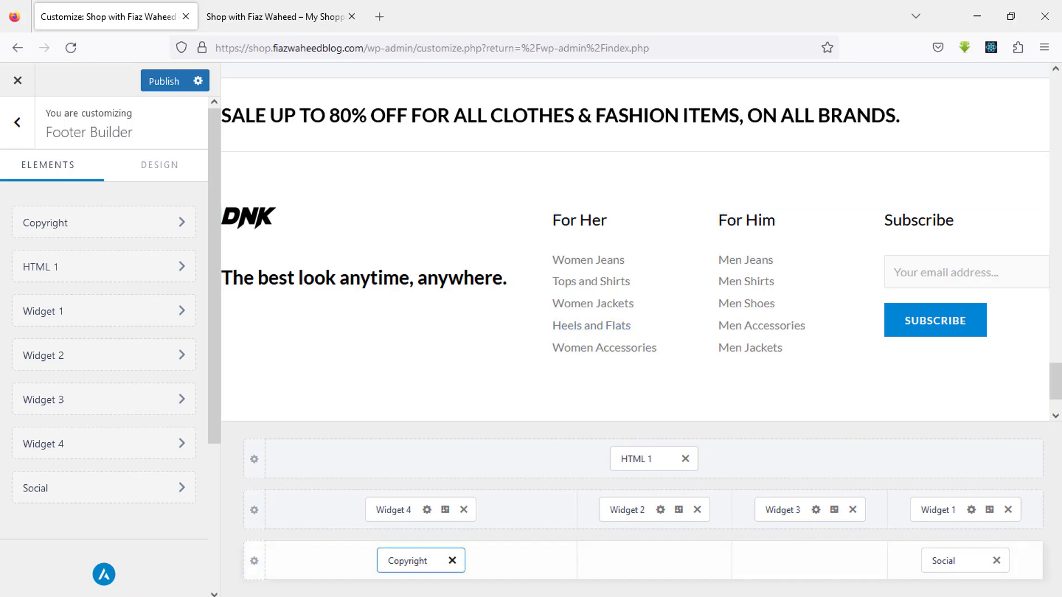
pyautogui.click(685, 496)
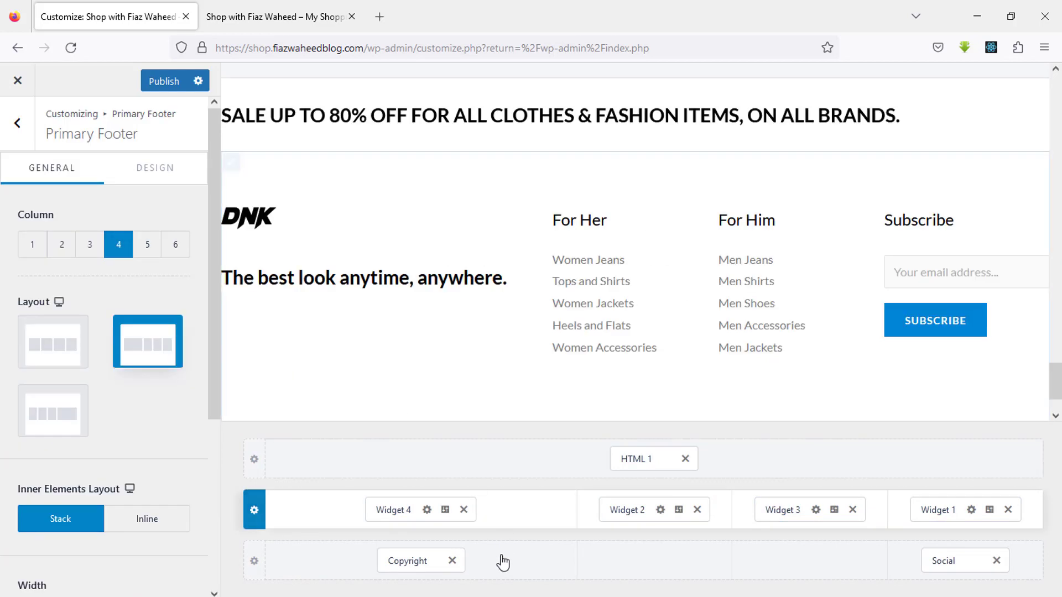
pyautogui.click(464, 510)
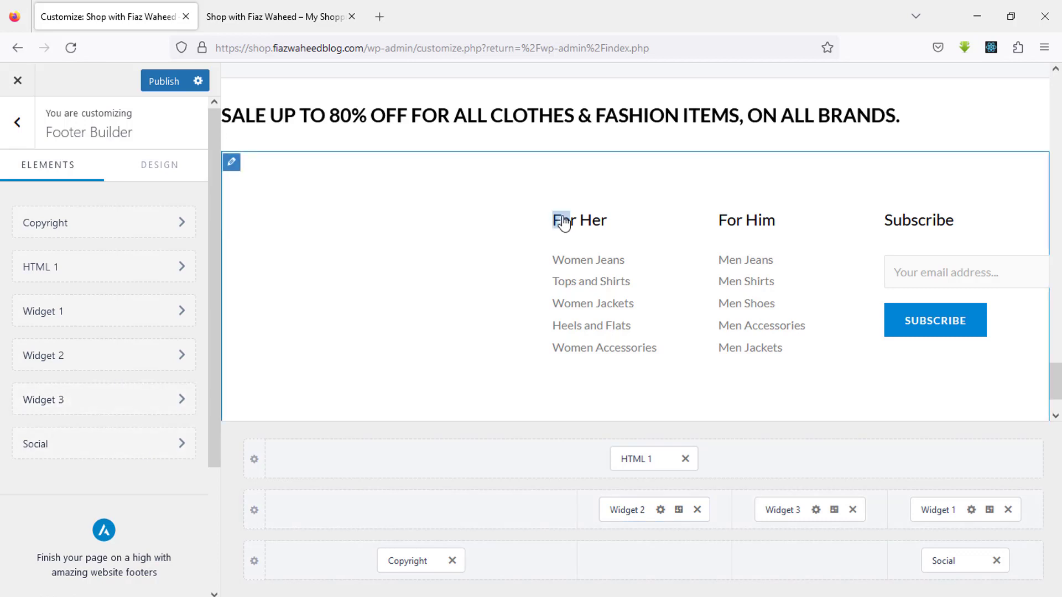
# - Inspect Widget 2's navigation menu choices and the blocks that can be added to it, leaving the For Her menu selected
pyautogui.click(123, 364)
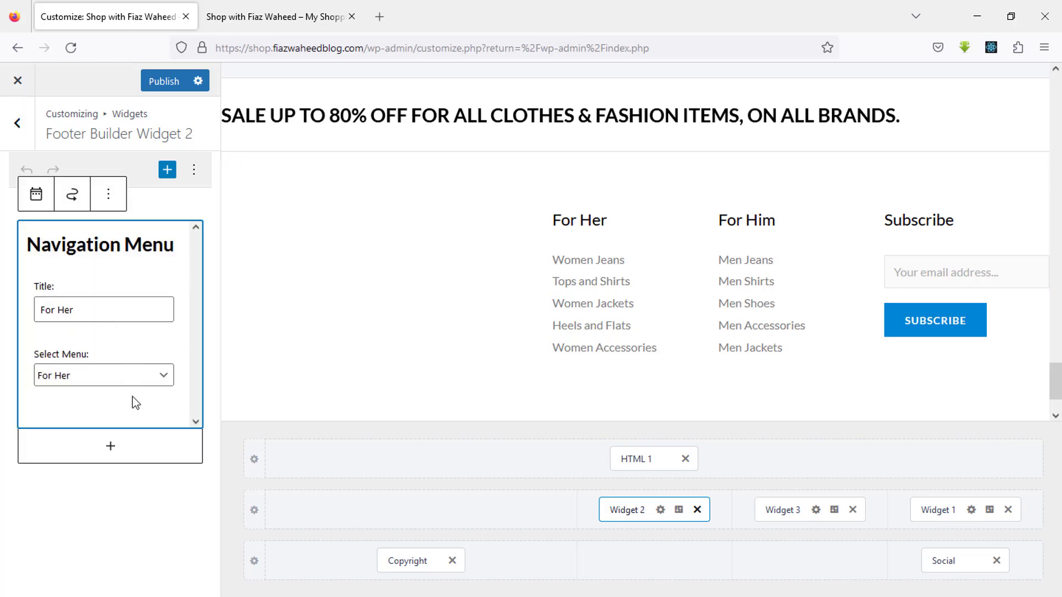
pyautogui.click(153, 377)
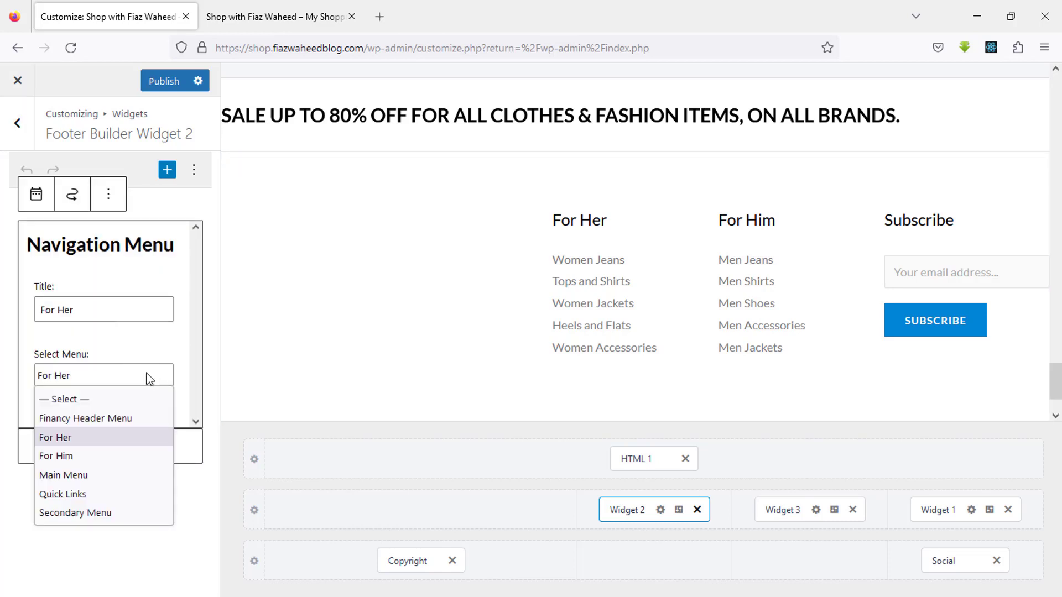
pyautogui.click(147, 375)
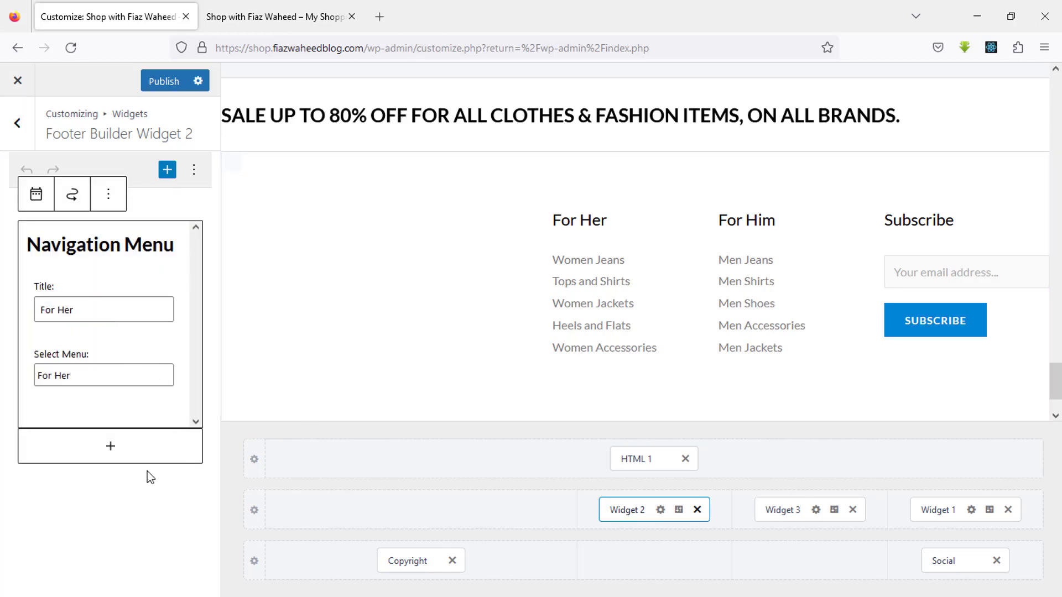
pyautogui.click(113, 447)
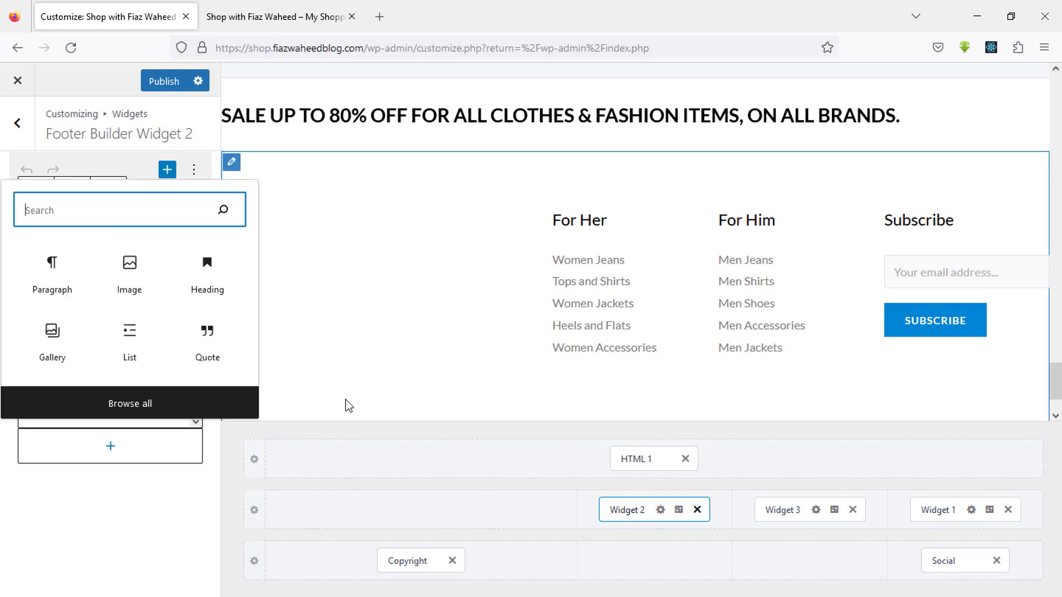
pyautogui.press('Escape')
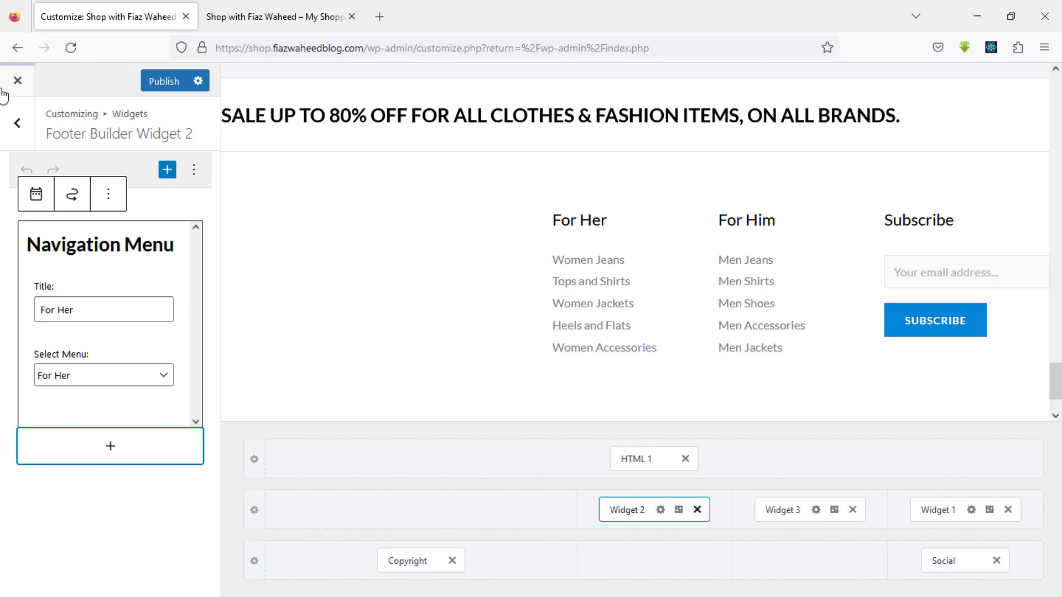
# - Leave the customizer, discarding its unsaved changes, and open the For Her menu for editing on the Menus page
pyautogui.click(18, 82)
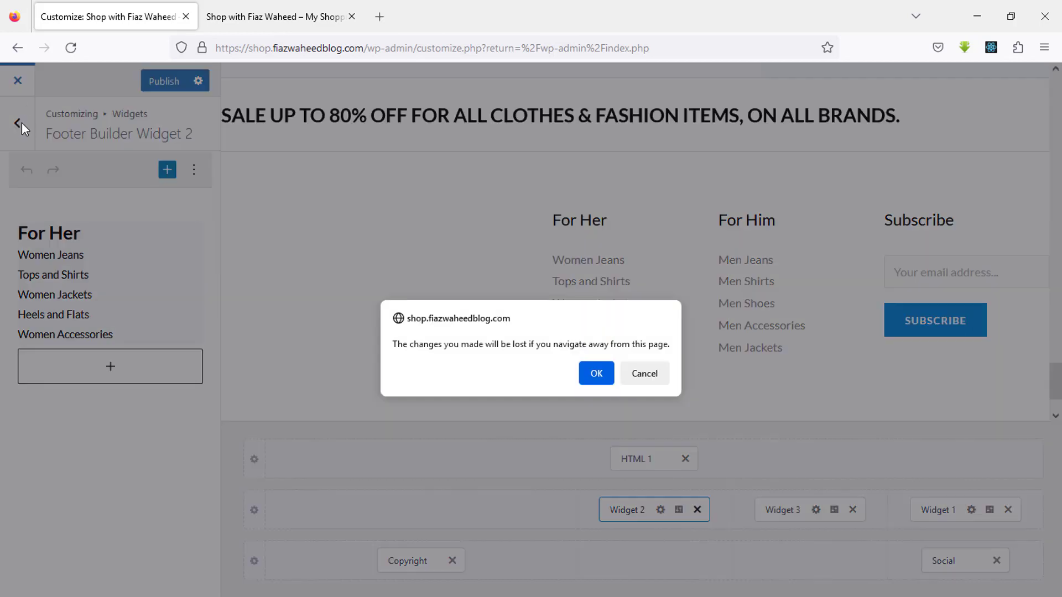
pyautogui.click(597, 374)
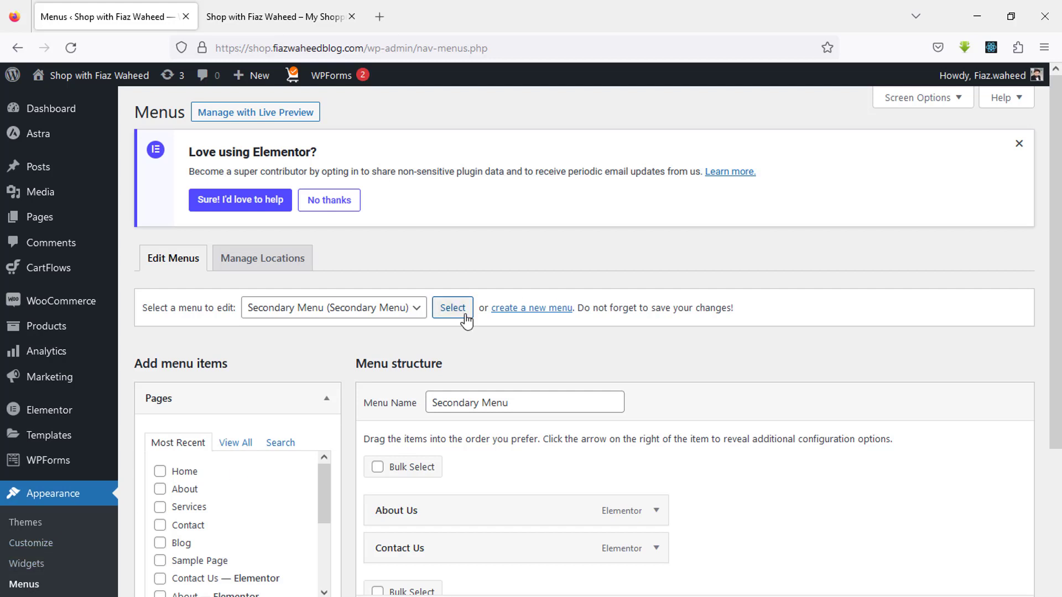
pyautogui.click(418, 308)
pyautogui.click(263, 353)
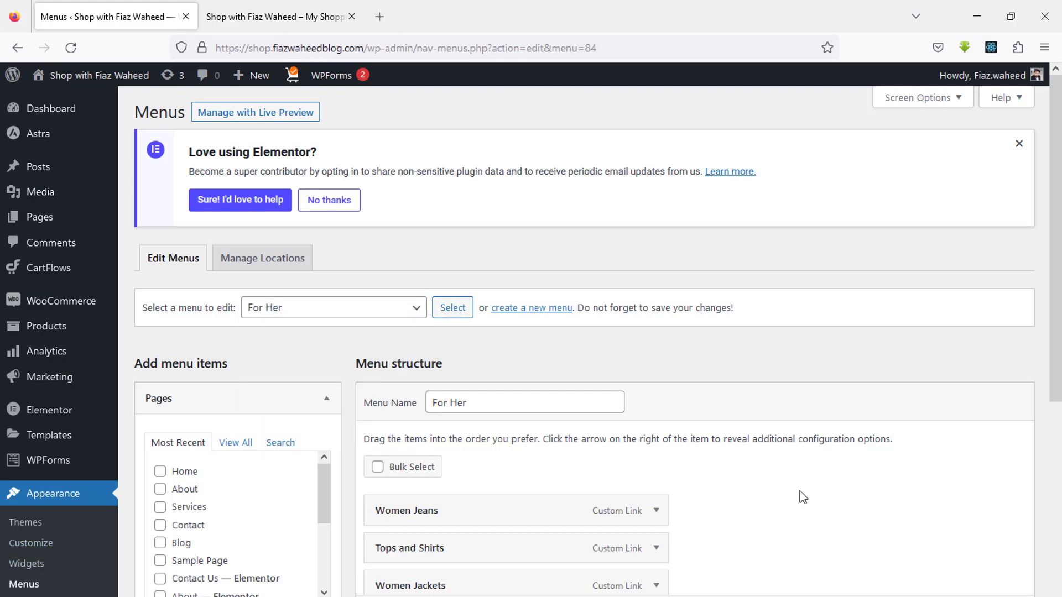
pyautogui.scroll(-1, 800, 491)
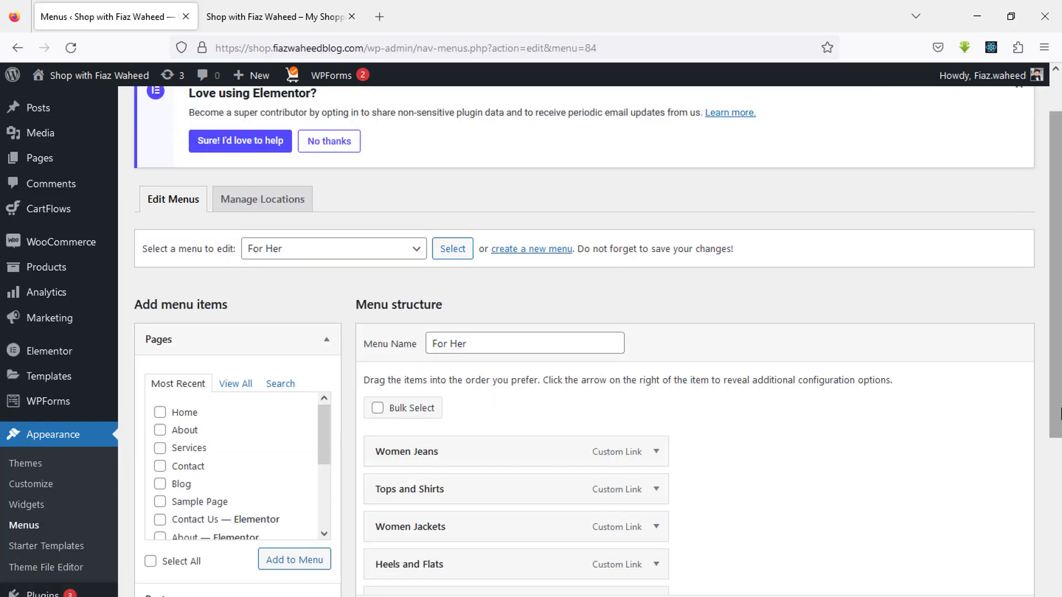
pyautogui.scroll(-1, 1047, 419)
pyautogui.scroll(-1, 1055, 472)
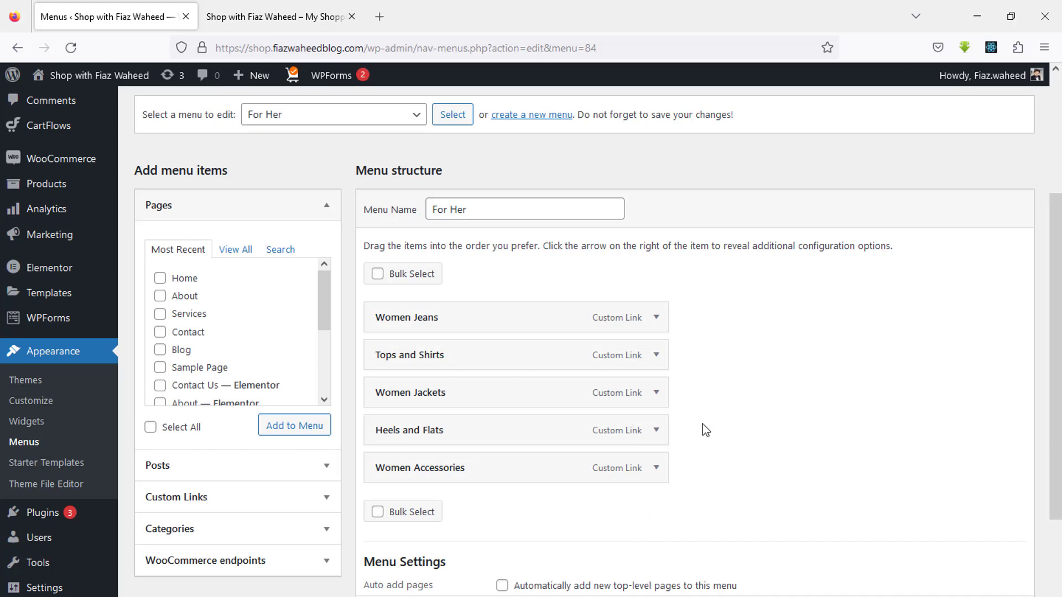
# - Compare the For Her menu items with the links in the live shop's footer and return to the menu editor
pyautogui.click(304, 7)
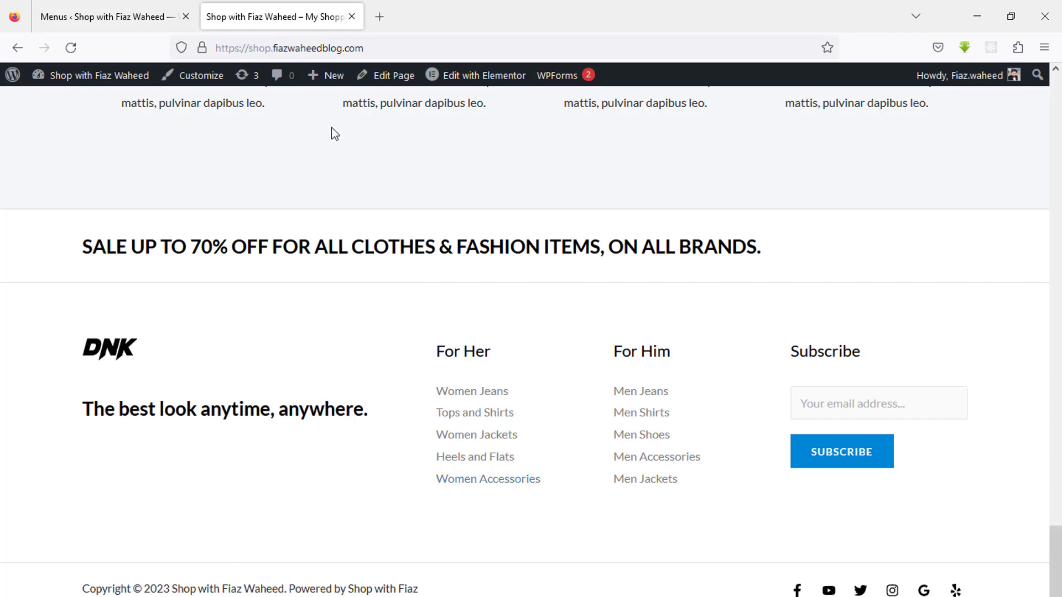
pyautogui.click(111, 10)
pyautogui.click(337, 13)
pyautogui.hotkey('ctrl', 'Tab')
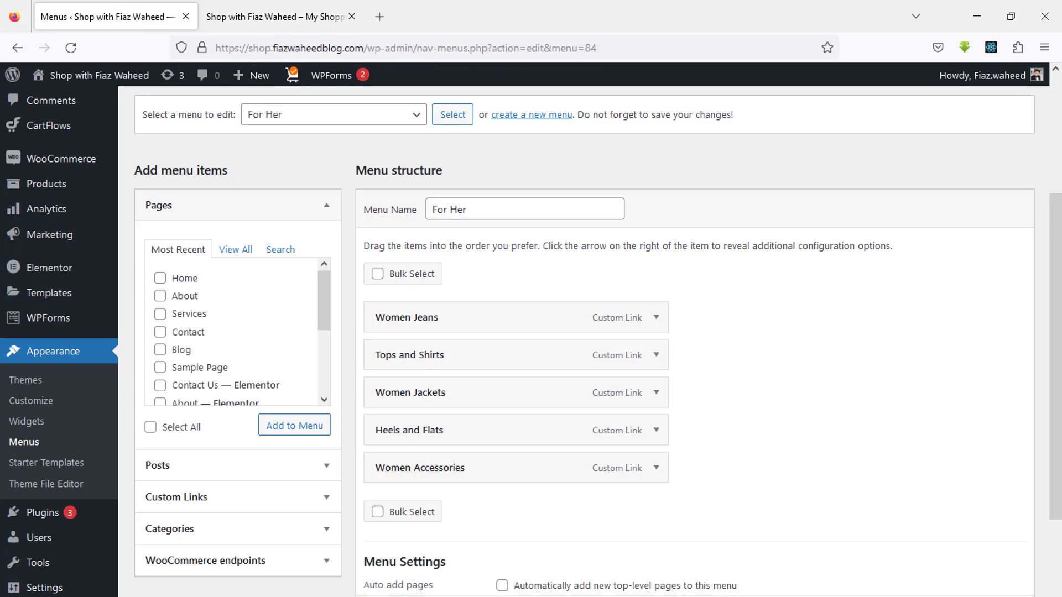
# - Set the Women Accessories item's navigation label to "New Women Accessories" and save the For Her menu
pyautogui.click(655, 469)
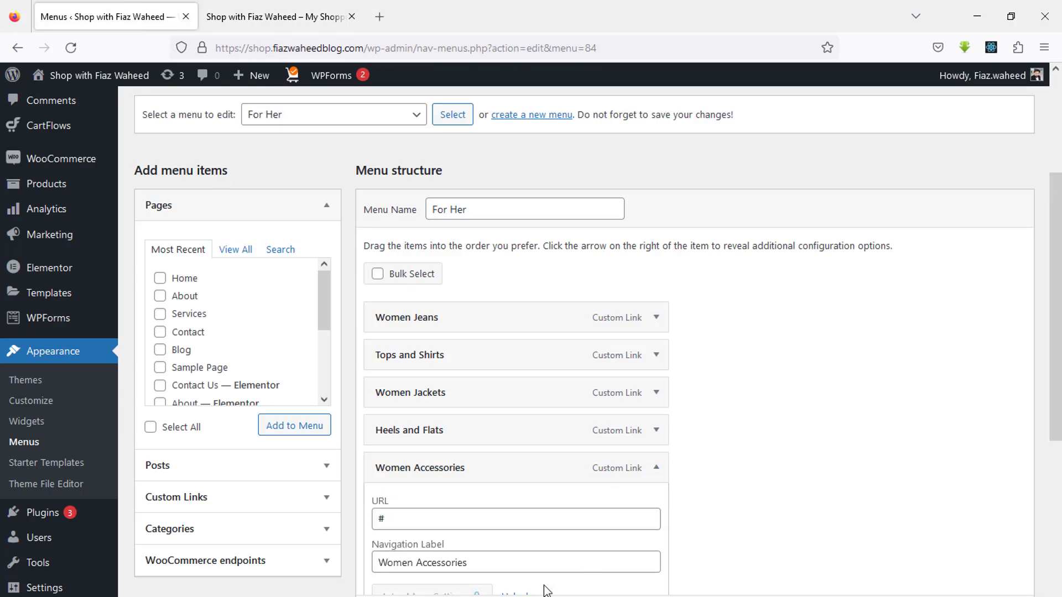
pyautogui.click(537, 557)
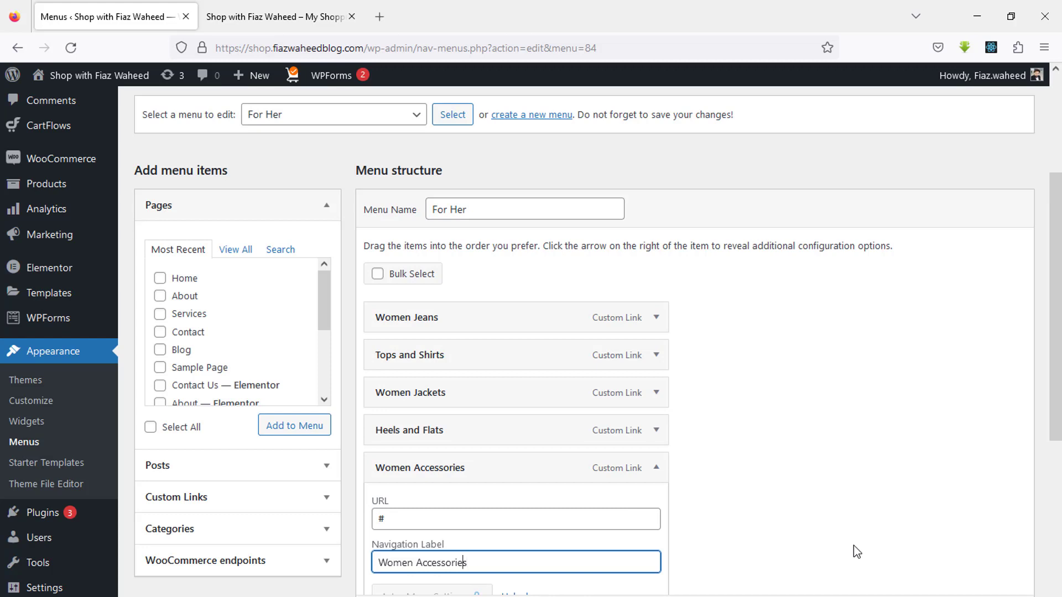
pyautogui.write('New')
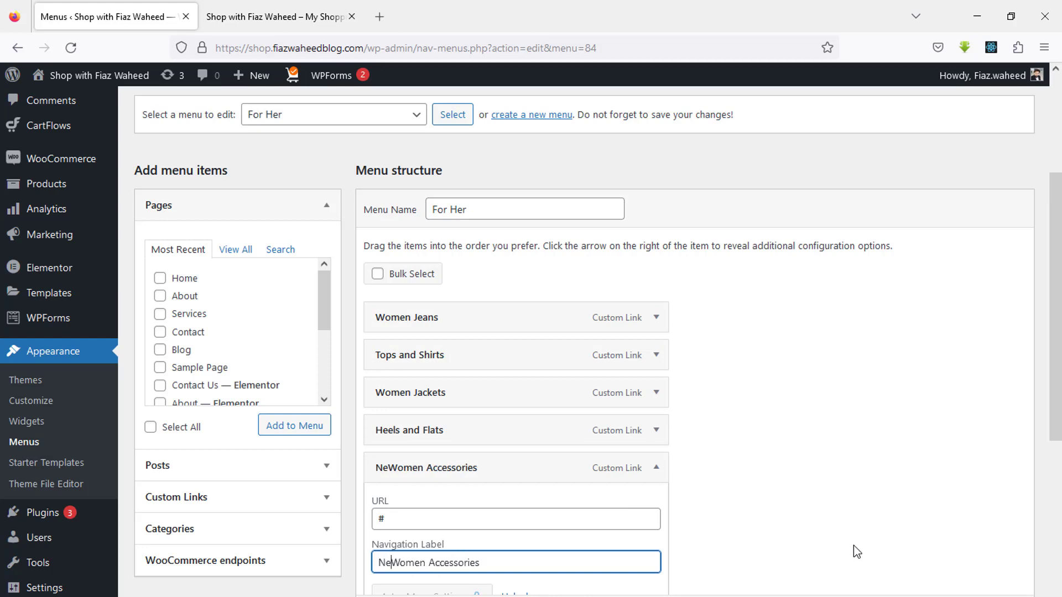
pyautogui.press('Return')
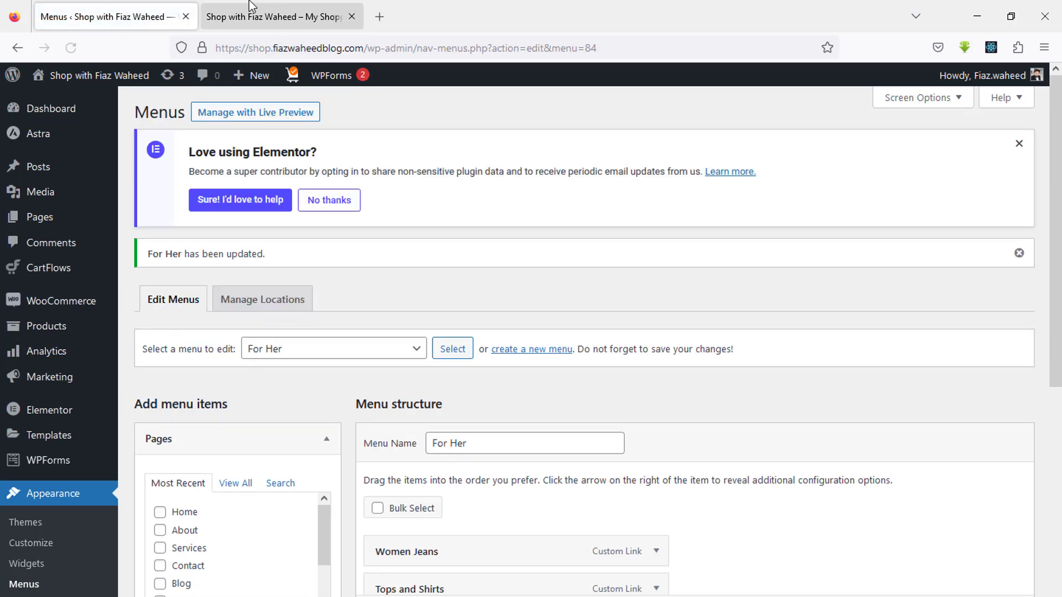
# - Reload the live shop page to check the footer's For Her links, and return to the menu editor
pyautogui.click(249, 8)
pyautogui.press('F5')
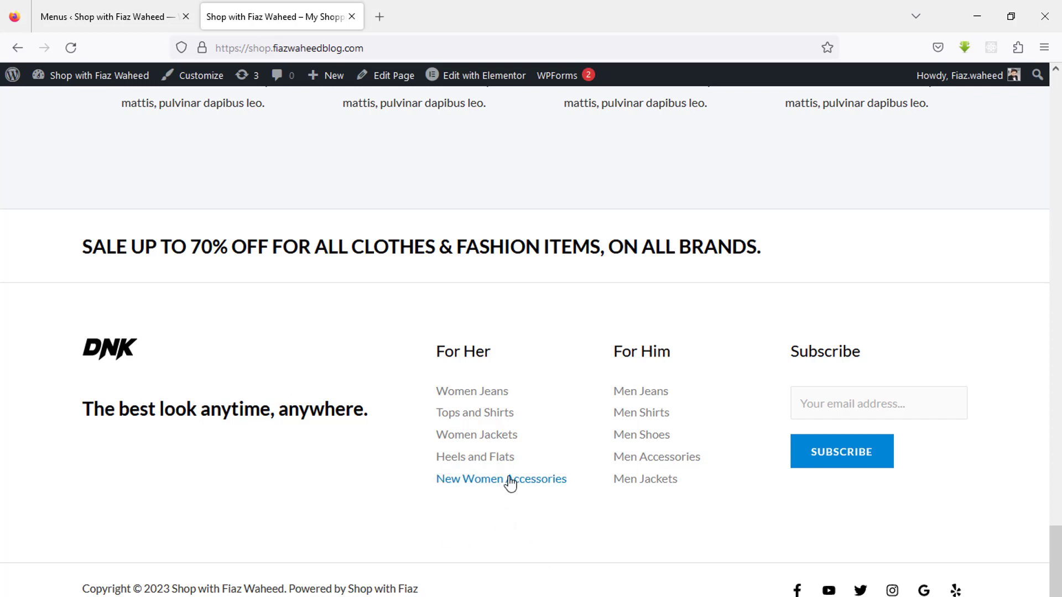
pyautogui.click(132, 11)
# - Relabel the For Him menu's Men Jeans item as "New Men Jeans", saving the menu, and check the live shop's footer
pyautogui.click(408, 361)
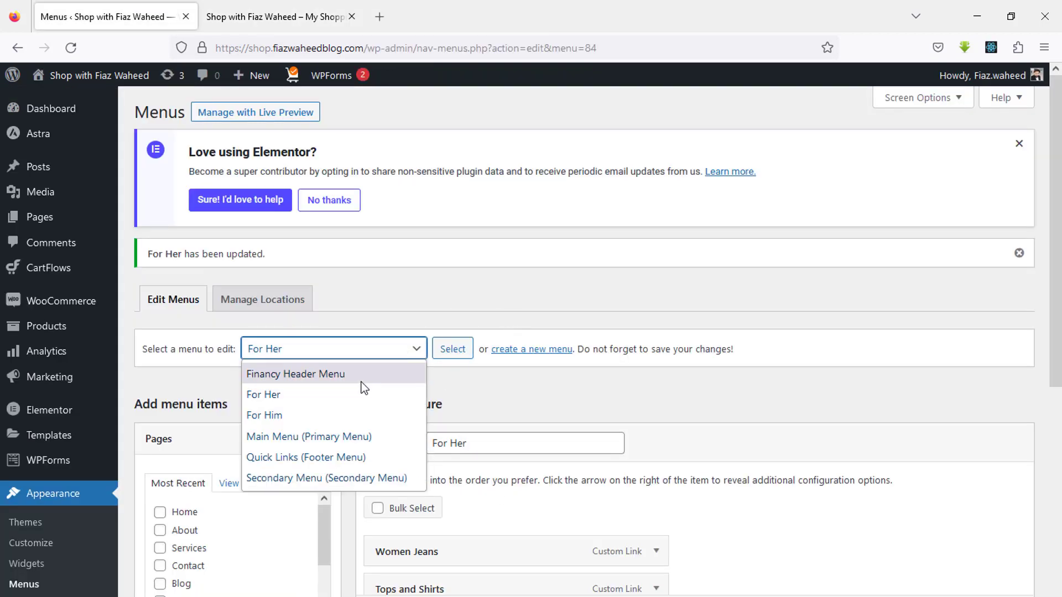
pyautogui.click(339, 412)
pyautogui.click(442, 351)
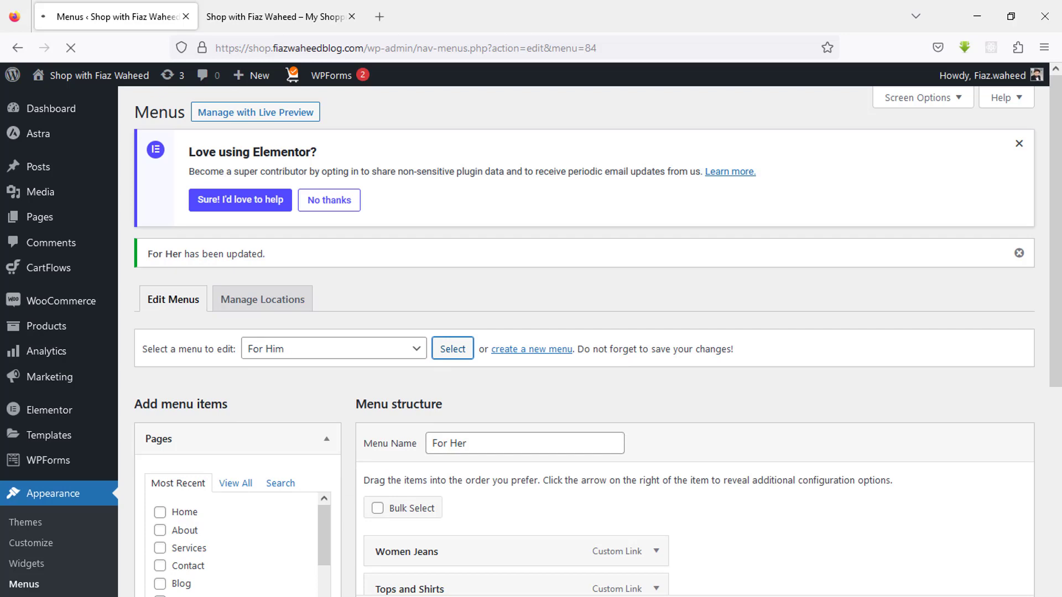
pyautogui.scroll(-4, 1059, 482)
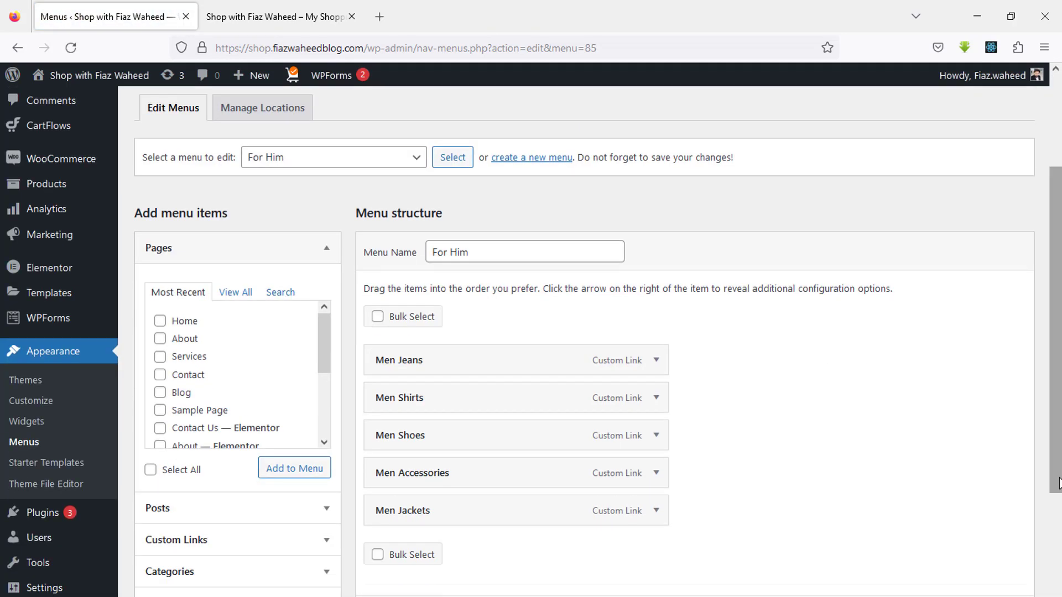
pyautogui.click(657, 361)
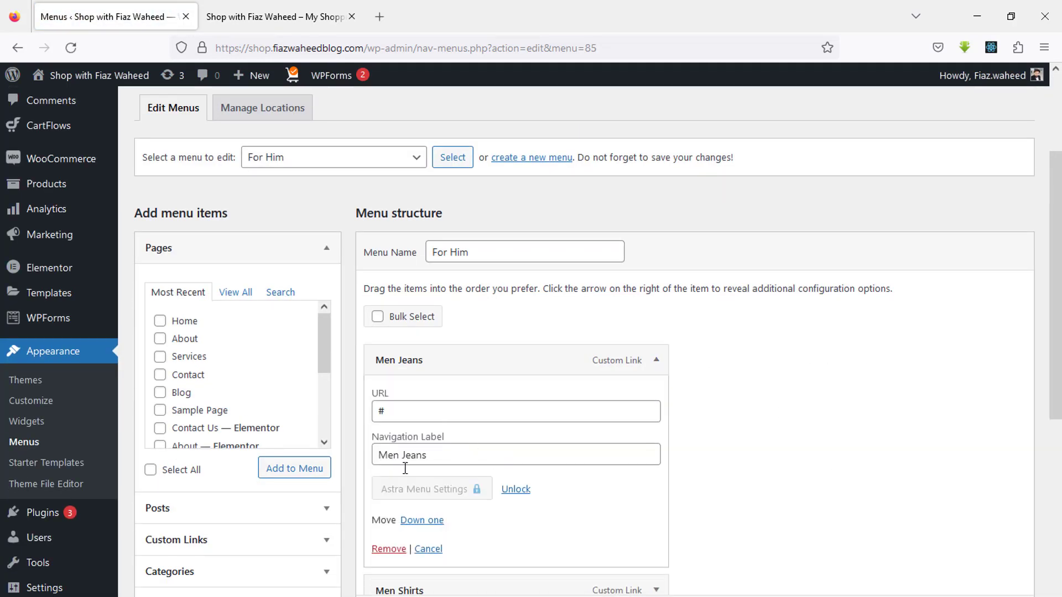
pyautogui.click(432, 460)
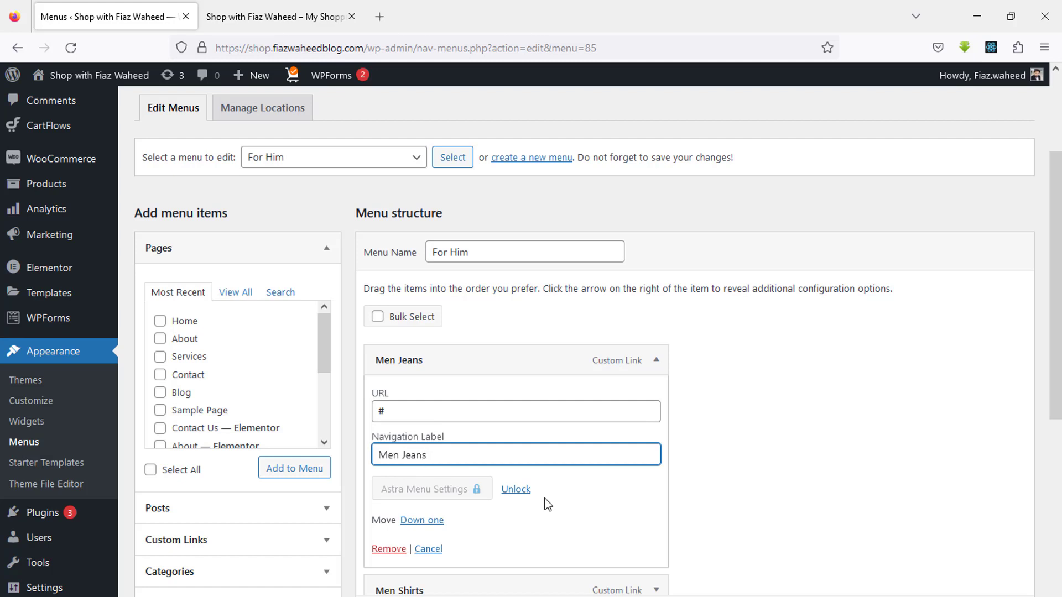
pyautogui.write('New')
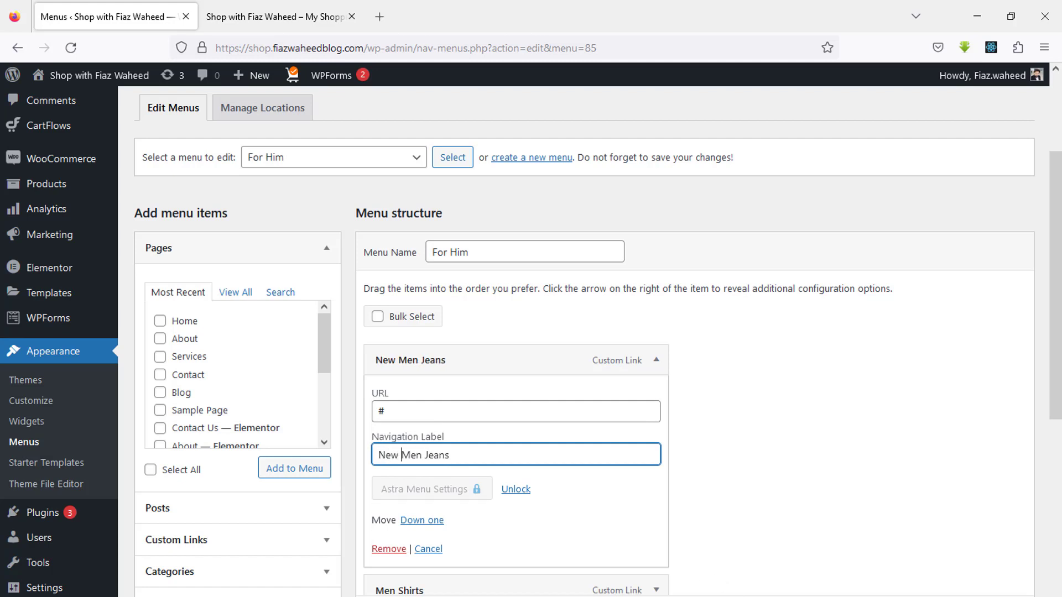
pyautogui.click(994, 596)
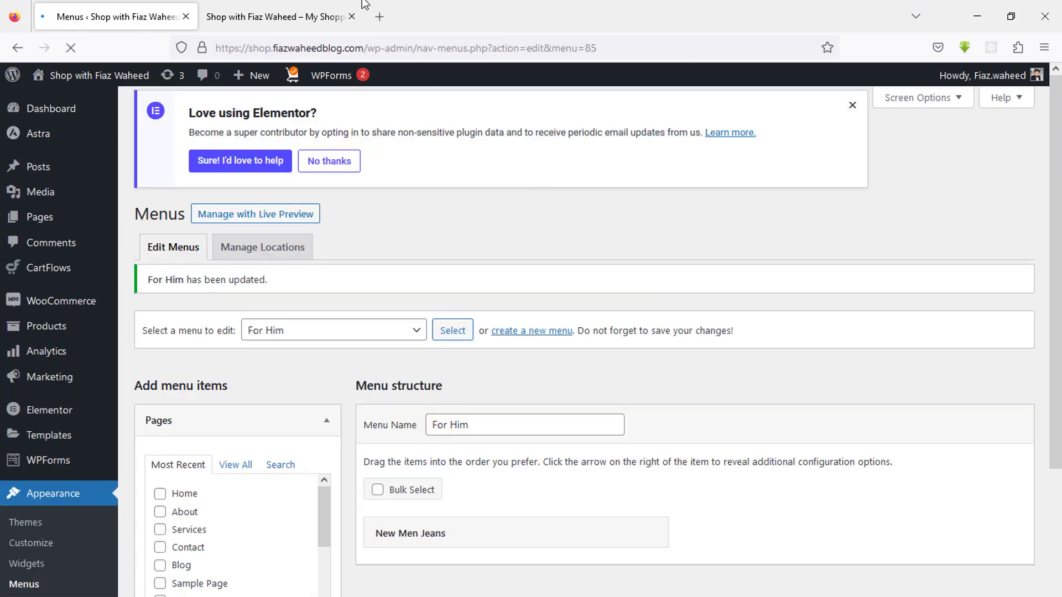
pyautogui.click(333, 5)
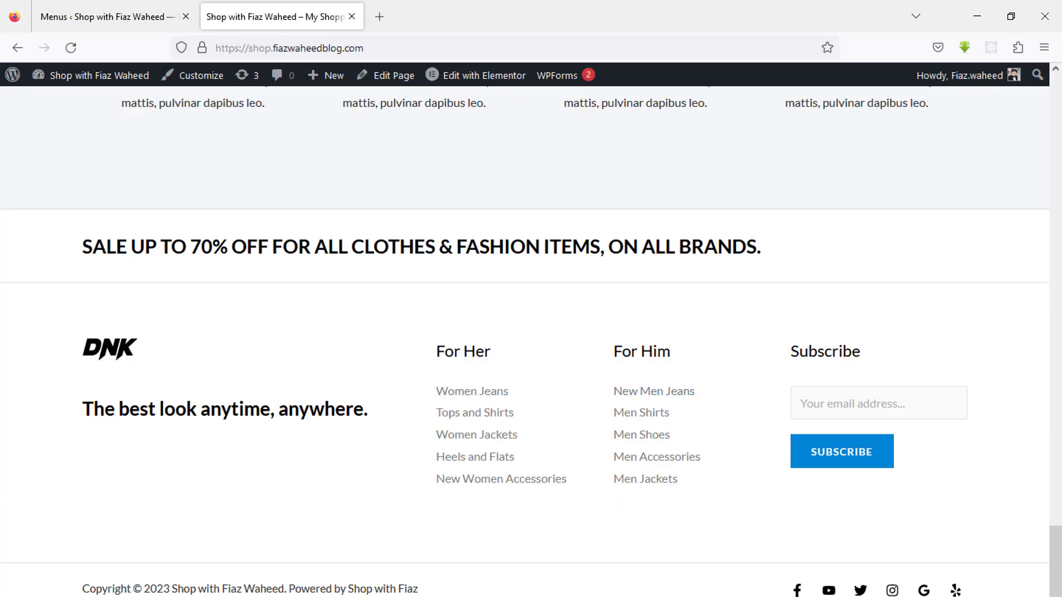
# - Reopen the footer builder in the customizer and add another period to the end of Widget 4's tagline "The best look anytime, anywhere."
pyautogui.click(127, 15)
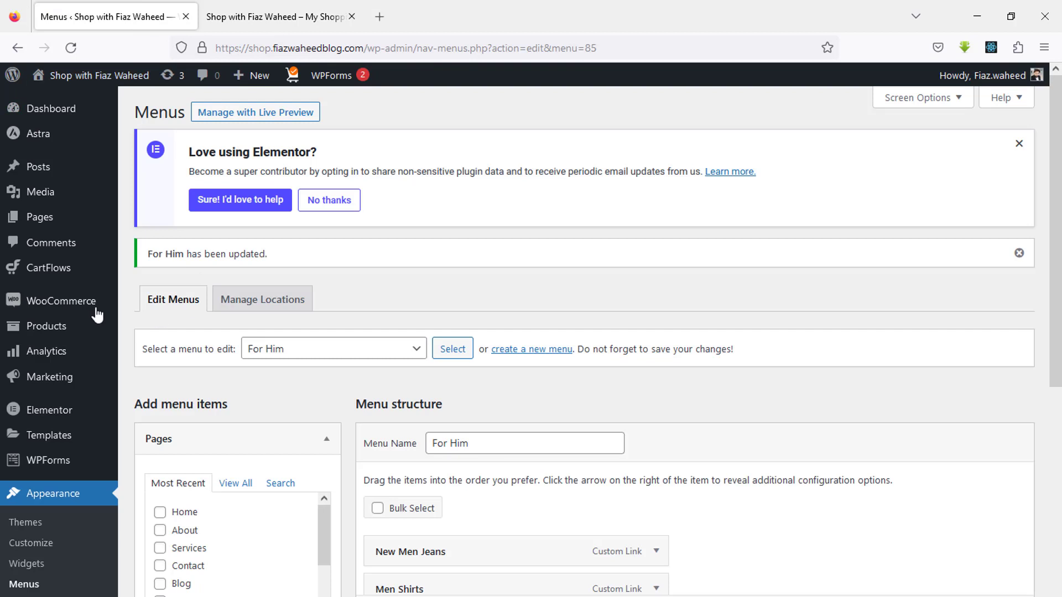
pyautogui.click(40, 545)
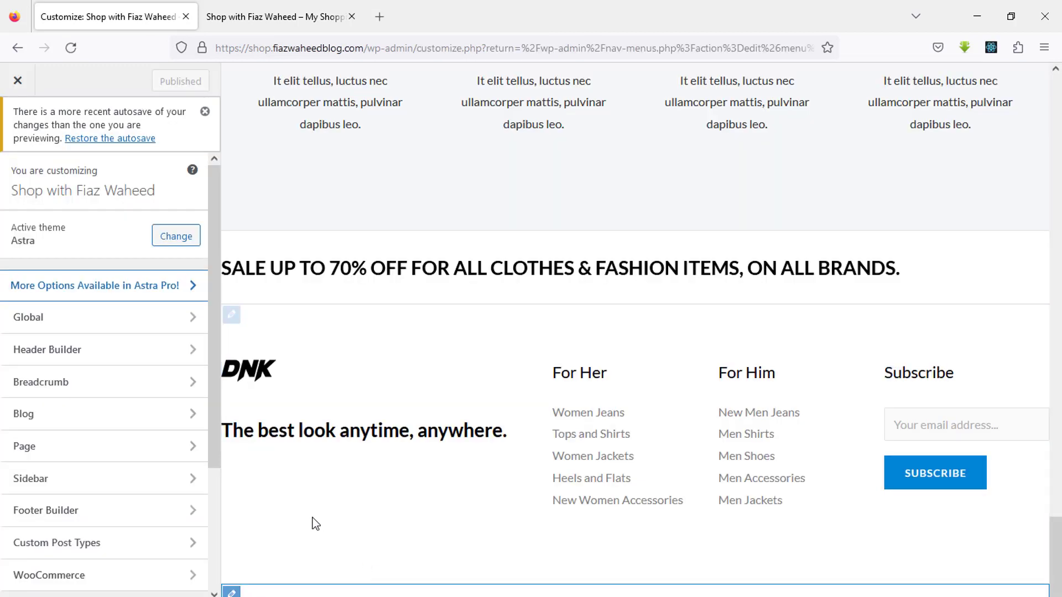
pyautogui.click(135, 505)
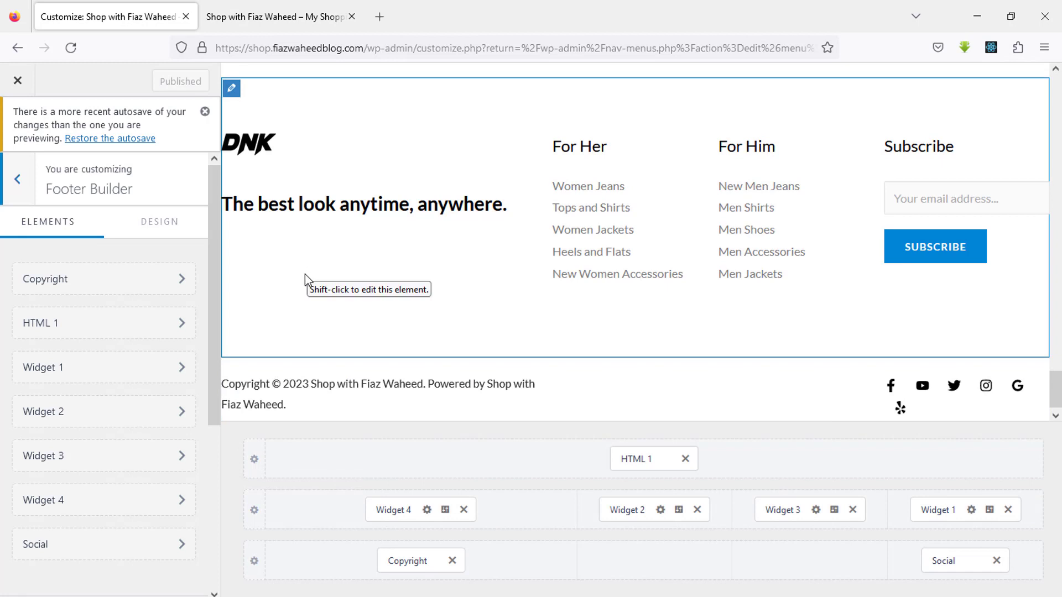
pyautogui.click(397, 451)
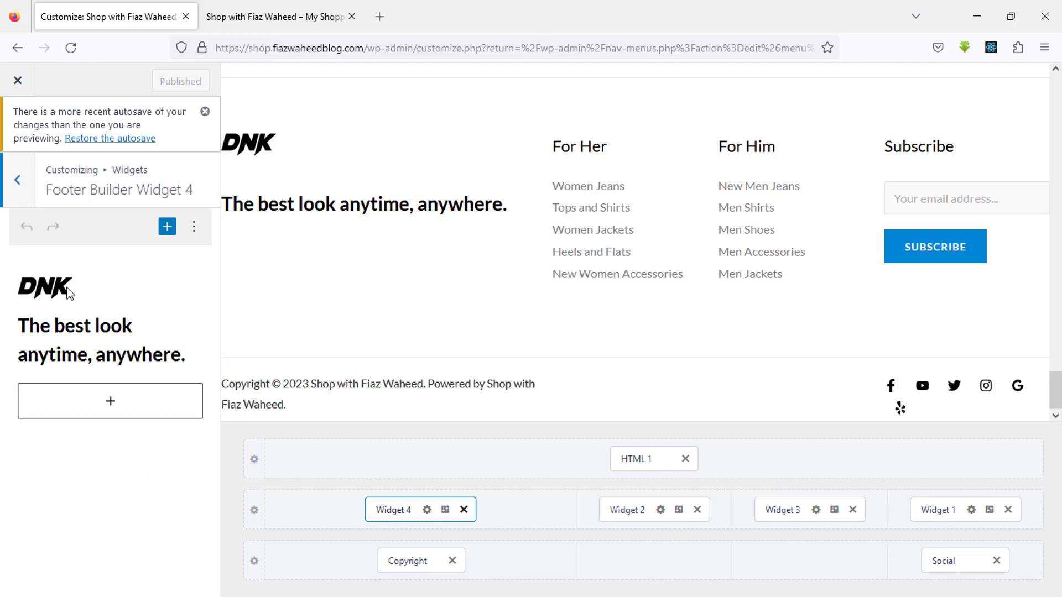
pyautogui.click(77, 319)
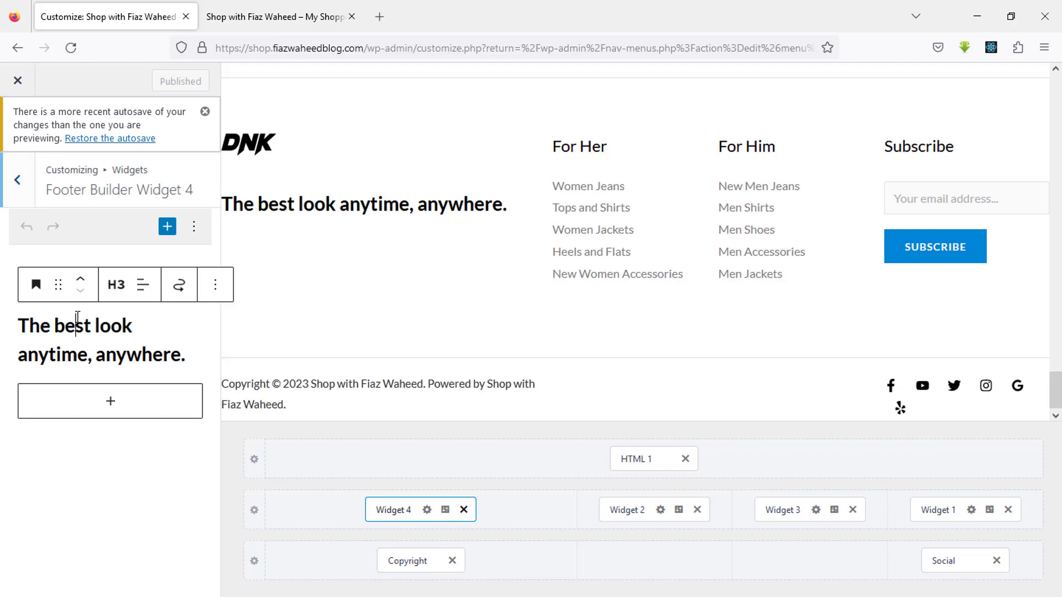
pyautogui.click(147, 363)
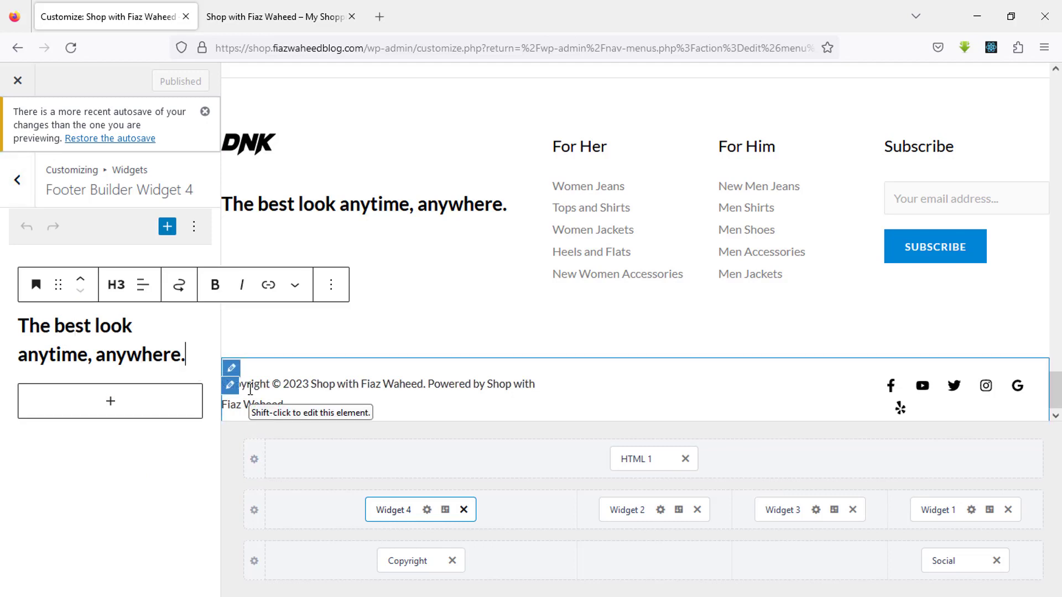
pyautogui.write('.')
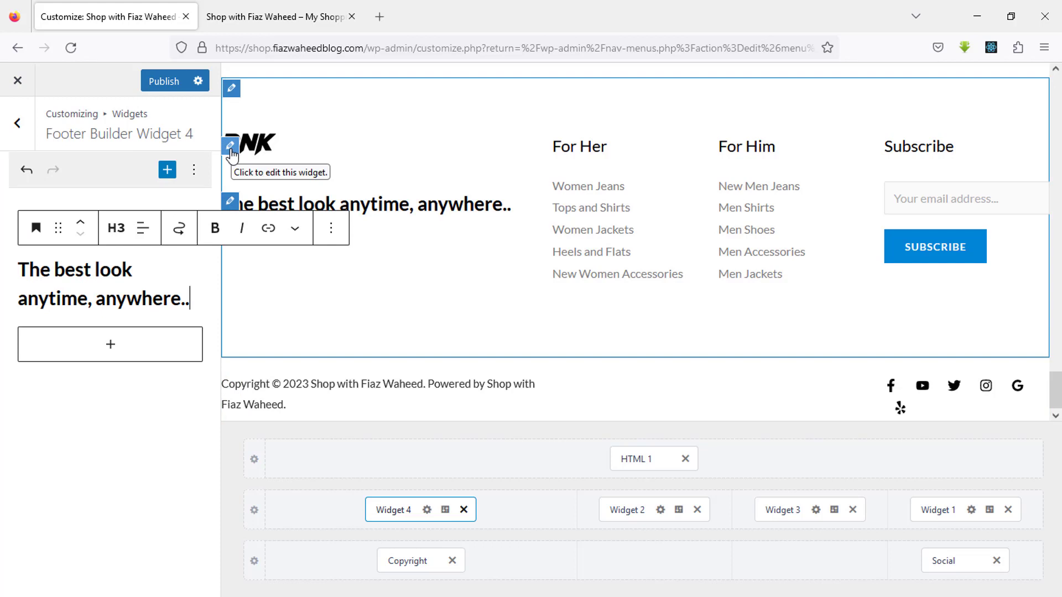
pyautogui.click(232, 154)
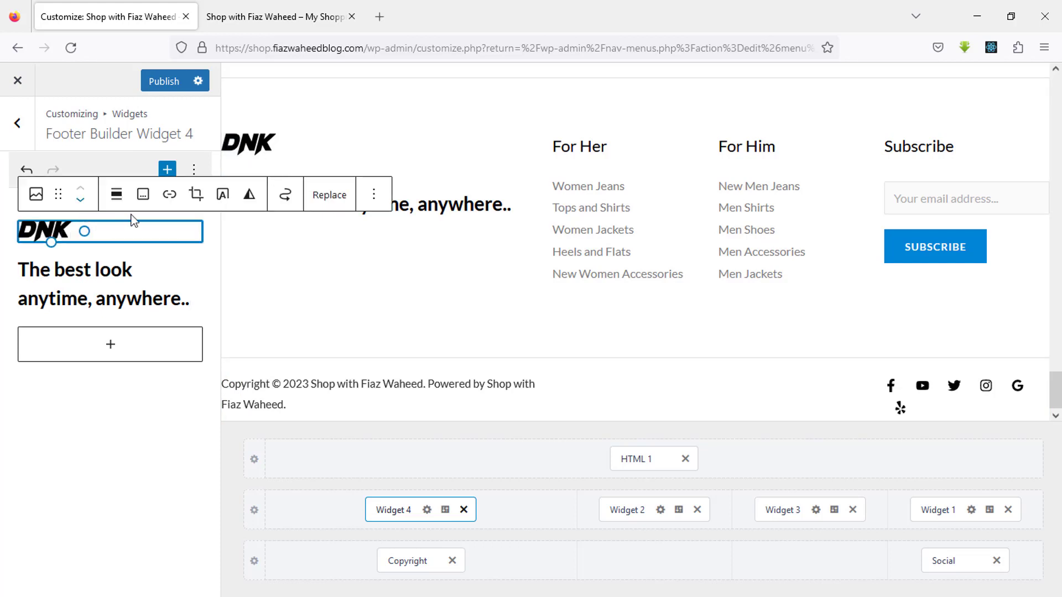
pyautogui.click(133, 395)
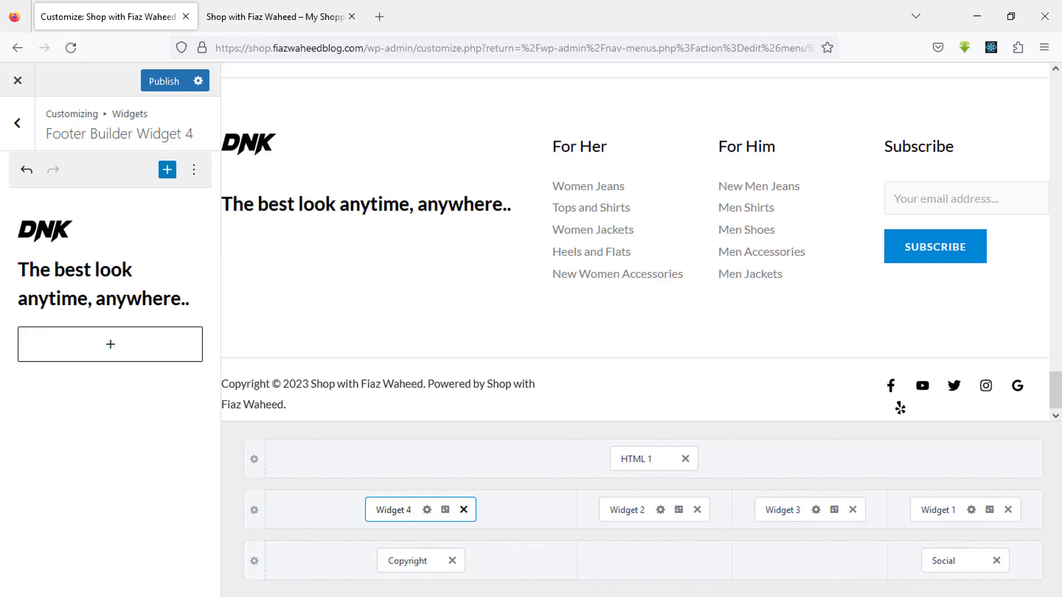
# - Retitle the footer's Subscribe form widget "Subscribe Us", keeping form name and description hidden, then publish and close the customizer
pyautogui.click(892, 146)
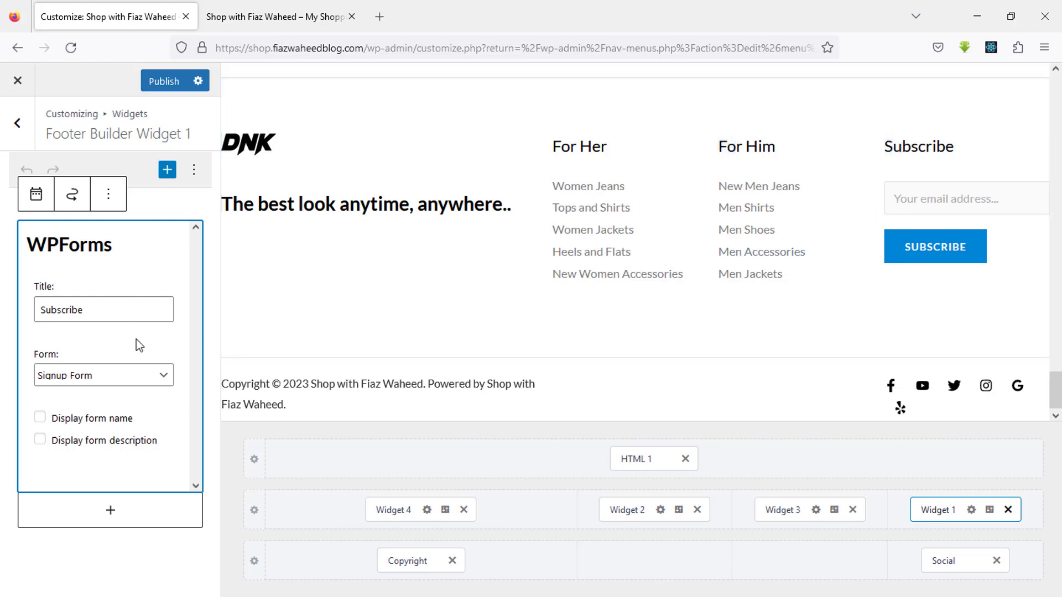
pyautogui.click(128, 316)
pyautogui.click(41, 417)
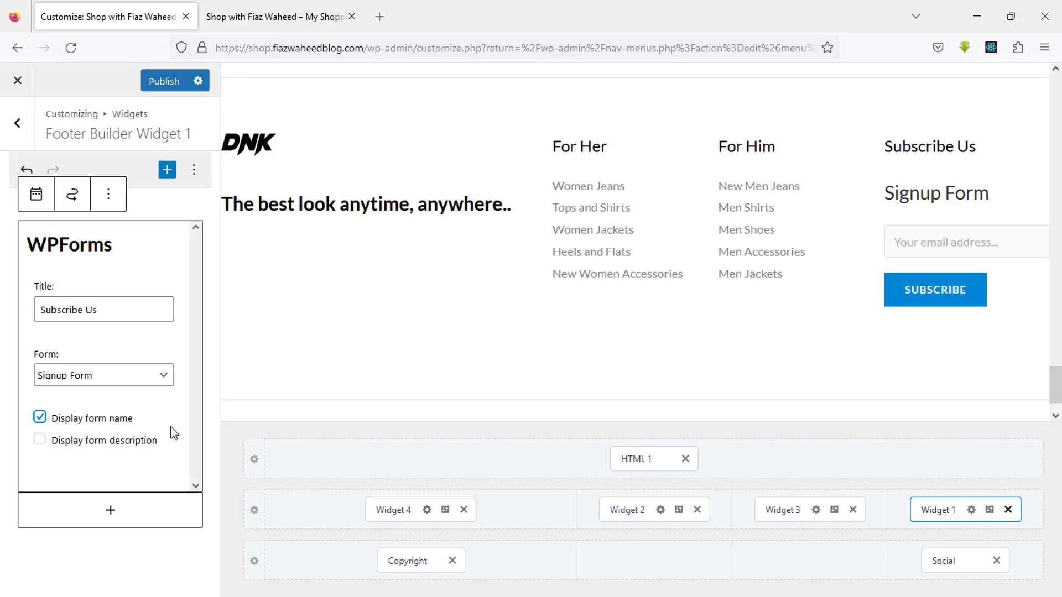
pyautogui.click(156, 440)
pyautogui.click(37, 441)
pyautogui.click(38, 417)
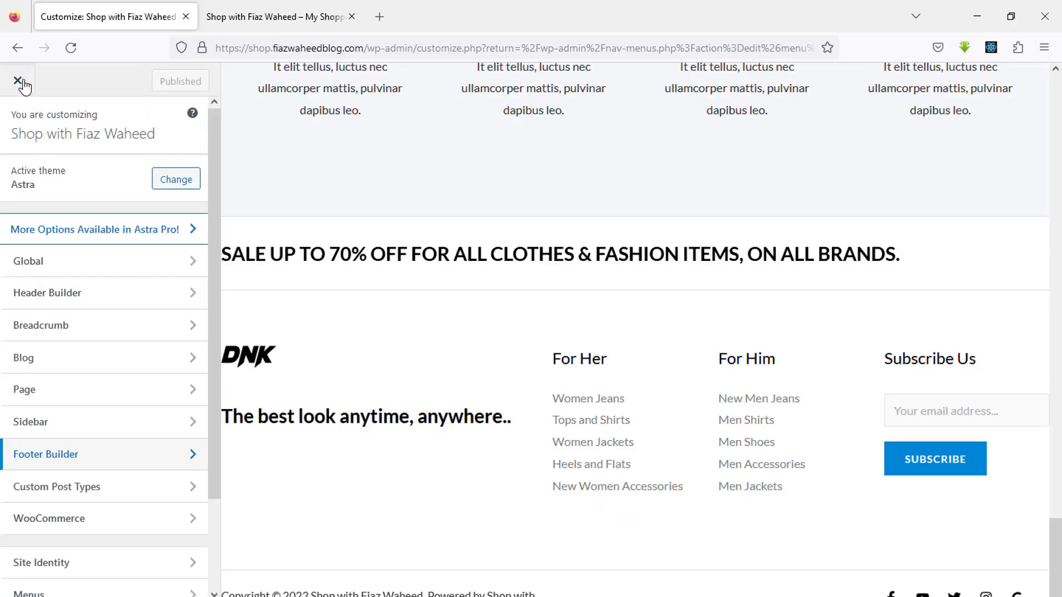
pyautogui.click(21, 81)
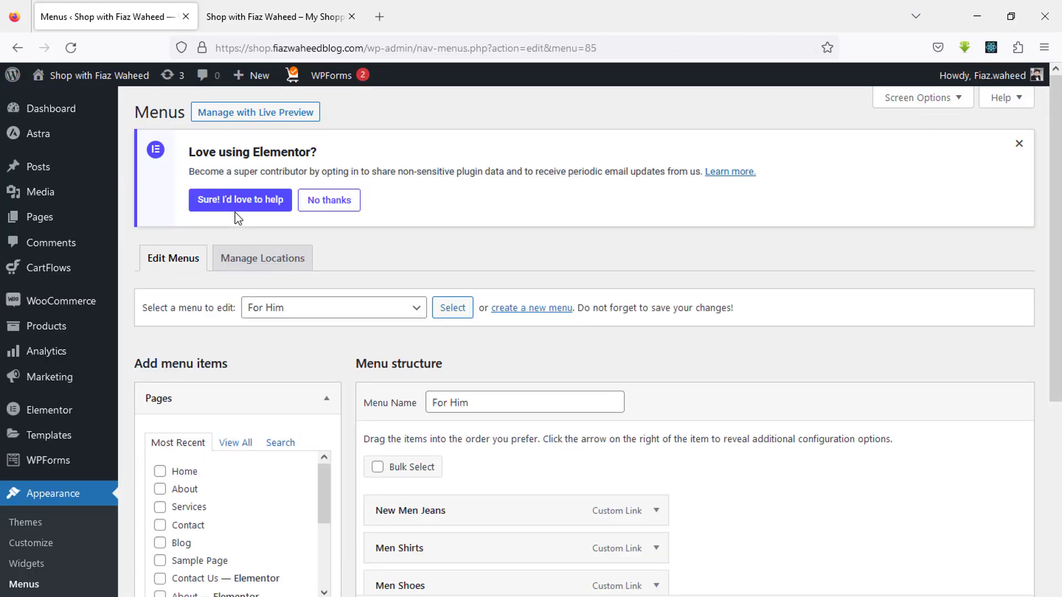
# - Examine the Signup Form's edit options and shortcode in the WPForms list, and compare it with the live shop's footer form
pyautogui.moveTo(335, 87)
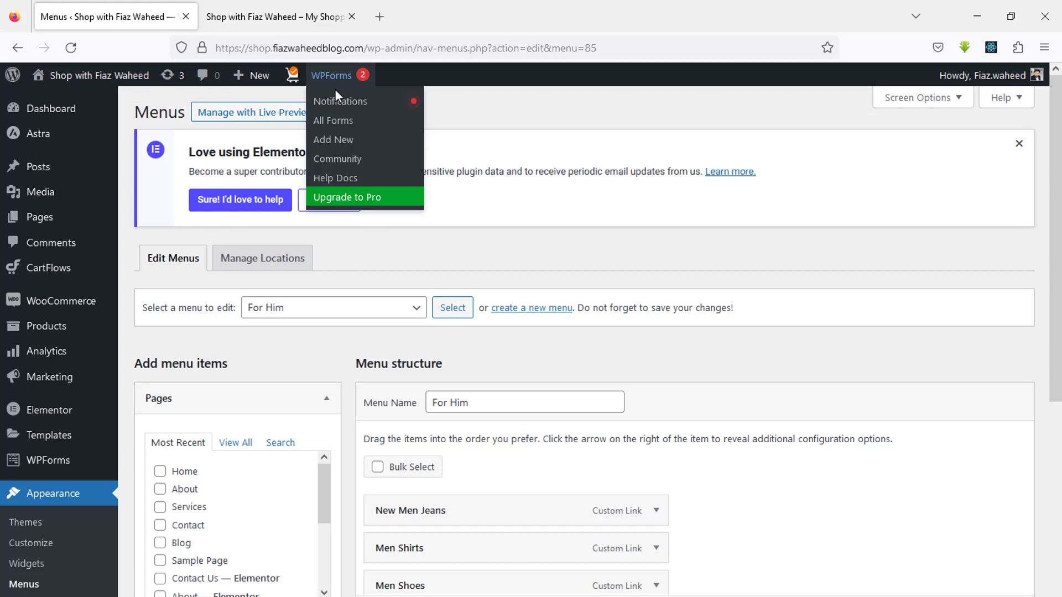
pyautogui.click(337, 121)
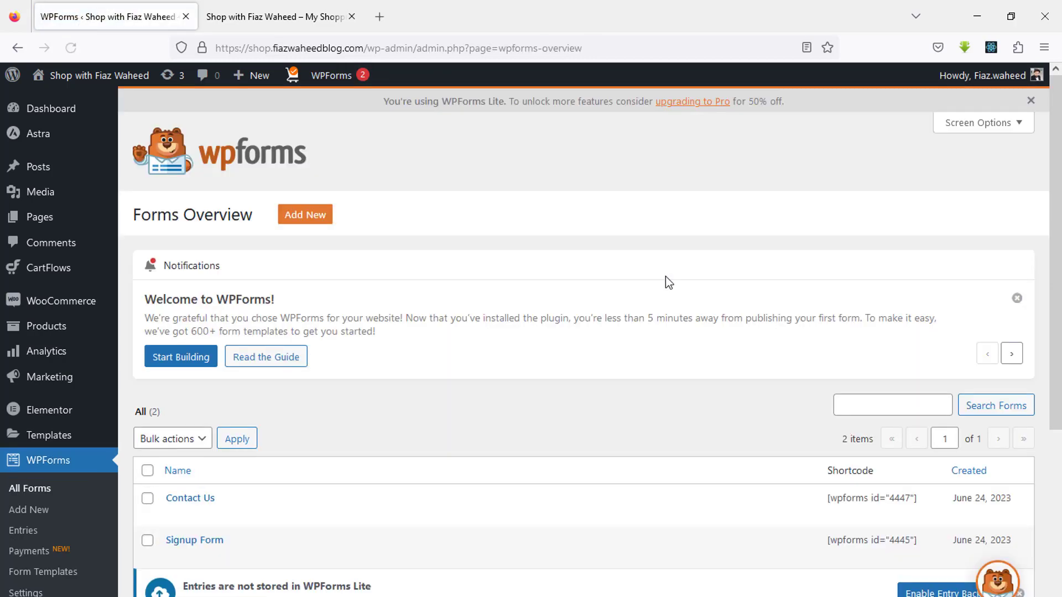
pyautogui.scroll(-4, 962, 318)
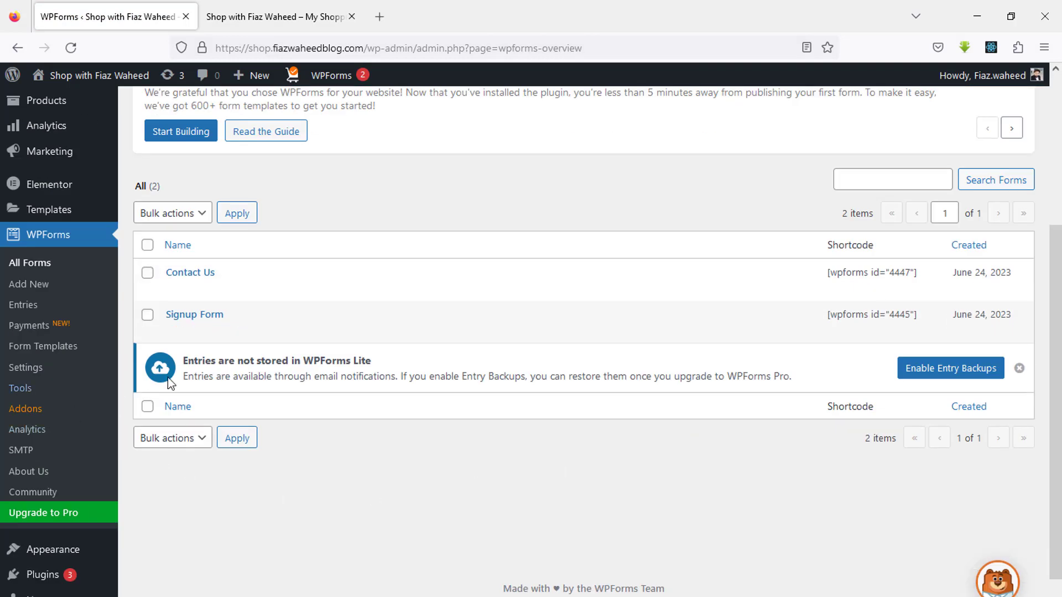
pyautogui.moveTo(202, 328)
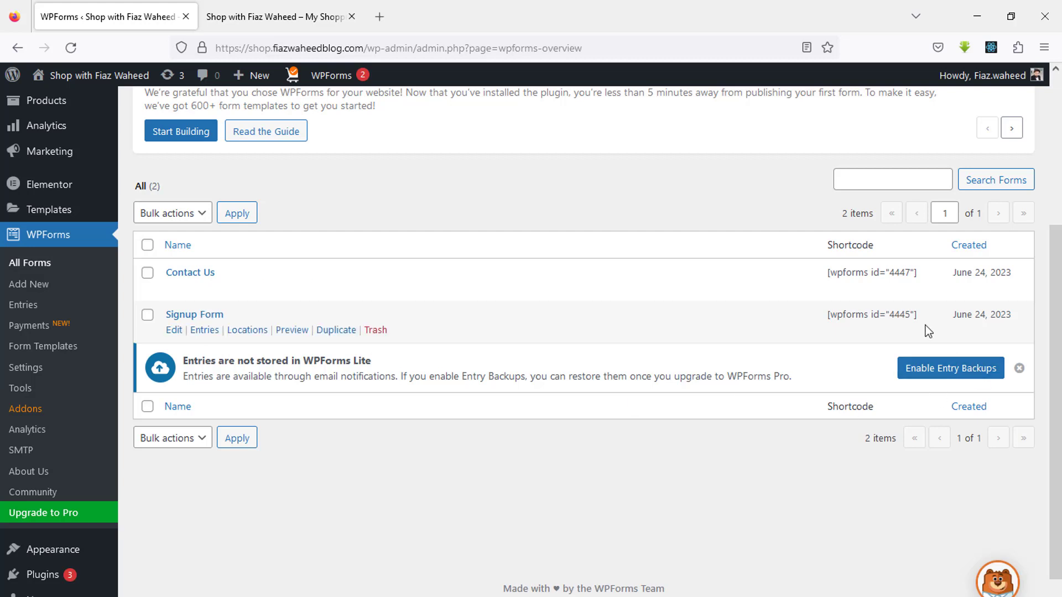
pyautogui.moveTo(917, 314); pyautogui.dragTo(828, 317)
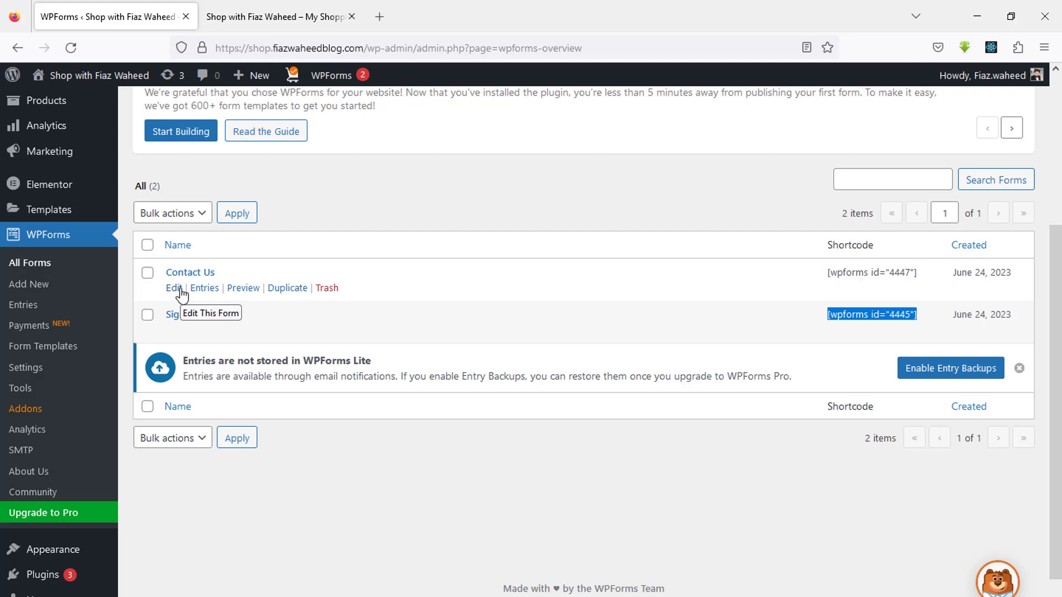
pyautogui.hotkey('ctrl', 'Tab')
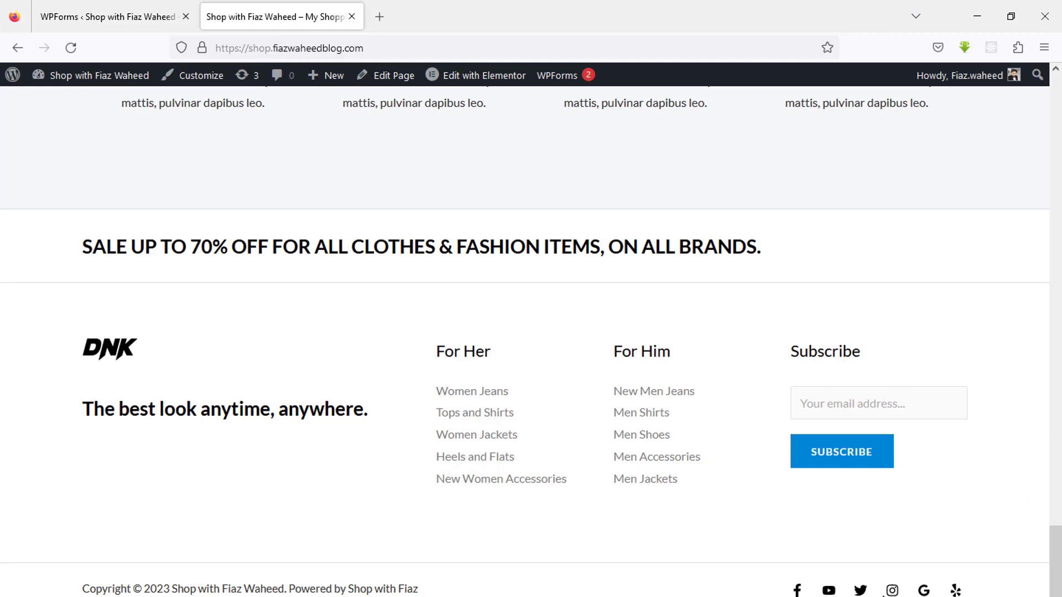
# - Hide the Yelp and Google Reviews icons in the footer builder's social icons element
pyautogui.click(155, 7)
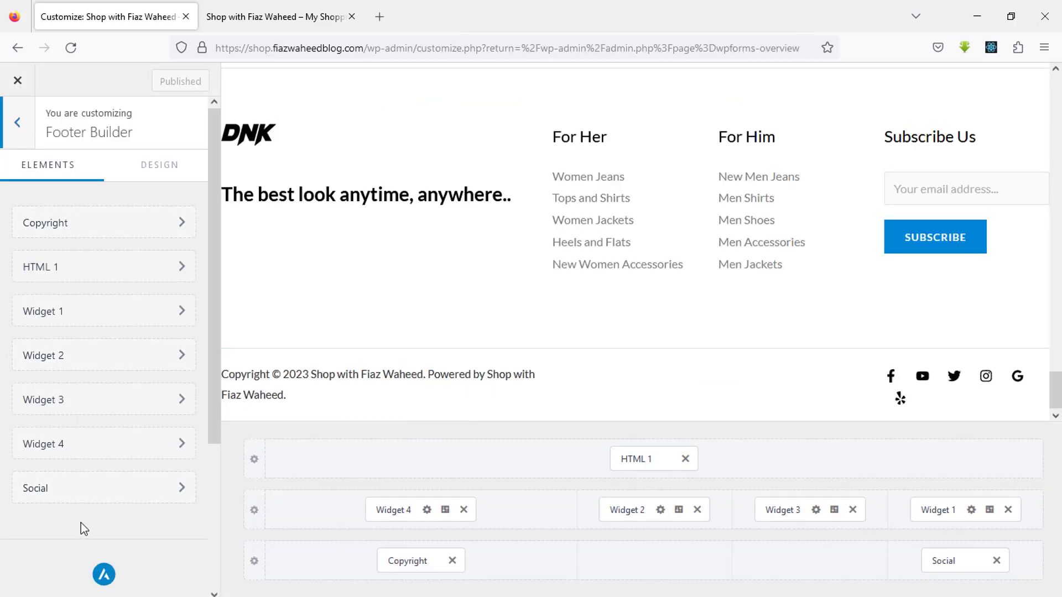
pyautogui.click(76, 498)
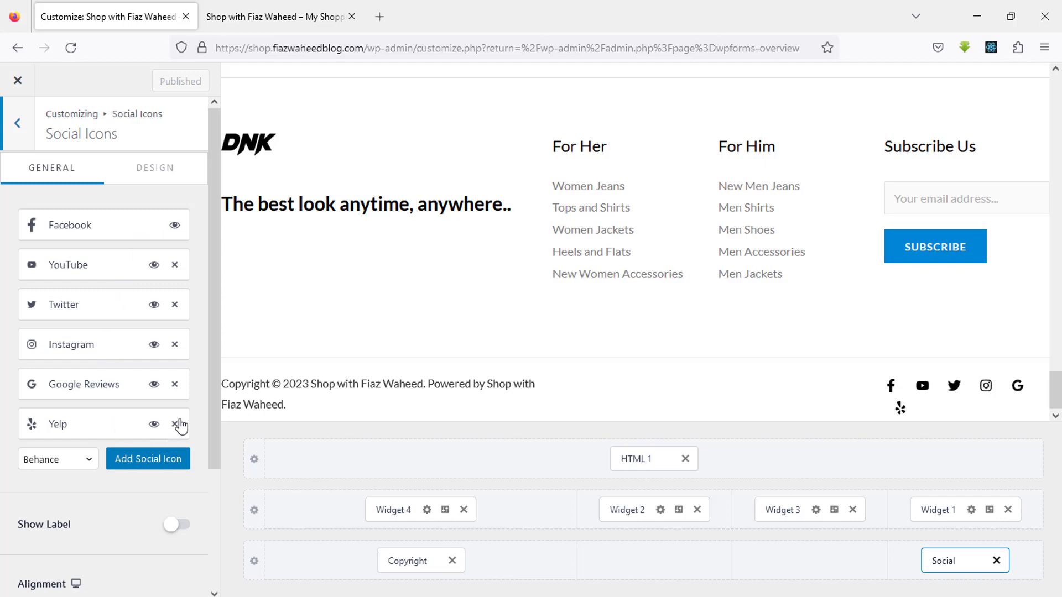
pyautogui.click(154, 424)
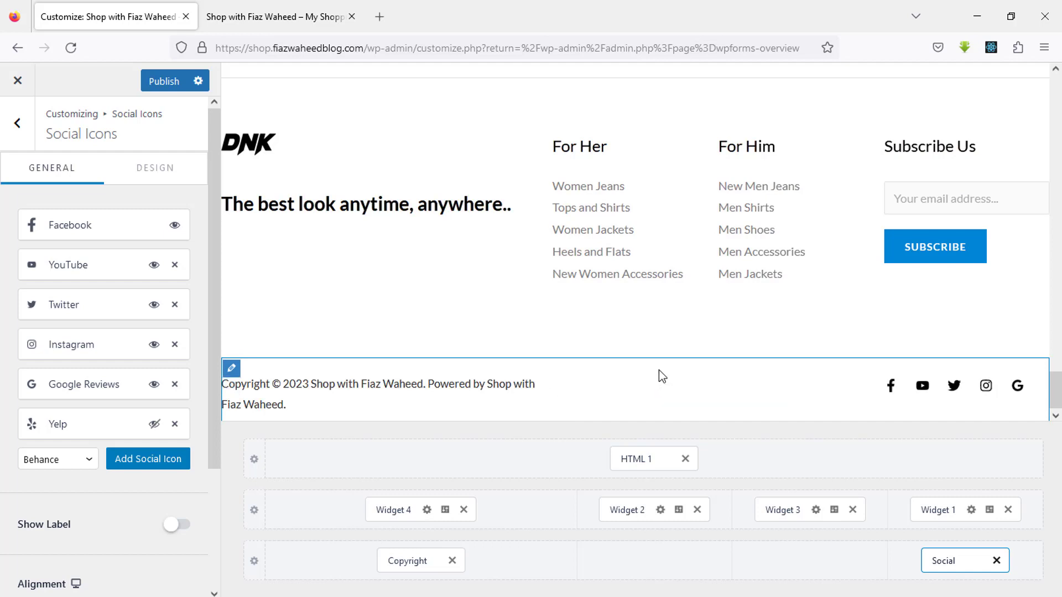
pyautogui.click(153, 384)
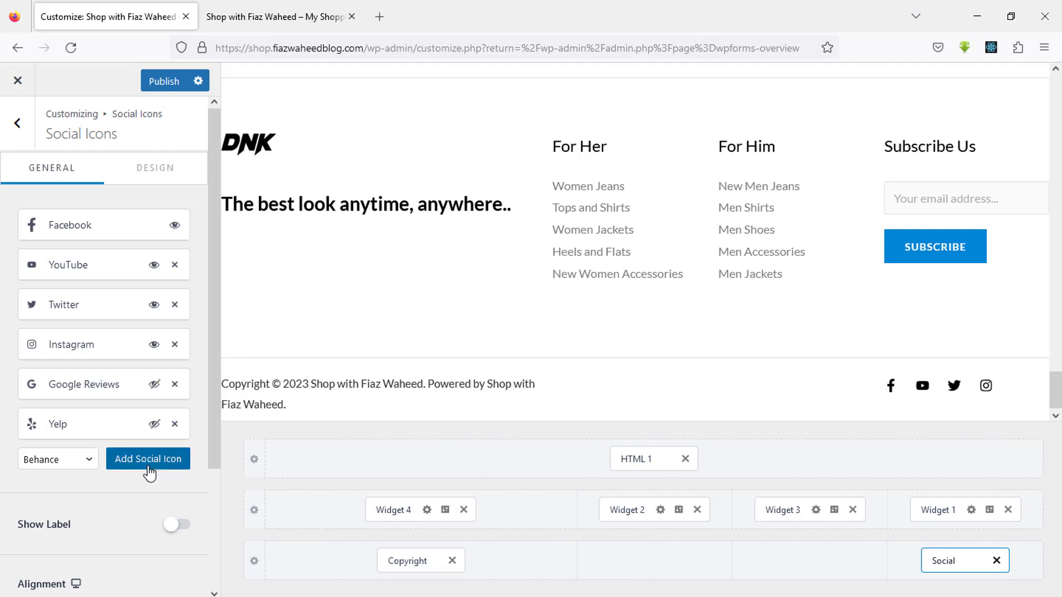
# - Add a WhatsApp icon to the footer's social icons, publish the changes, and review the shop page preview
pyautogui.click(95, 459)
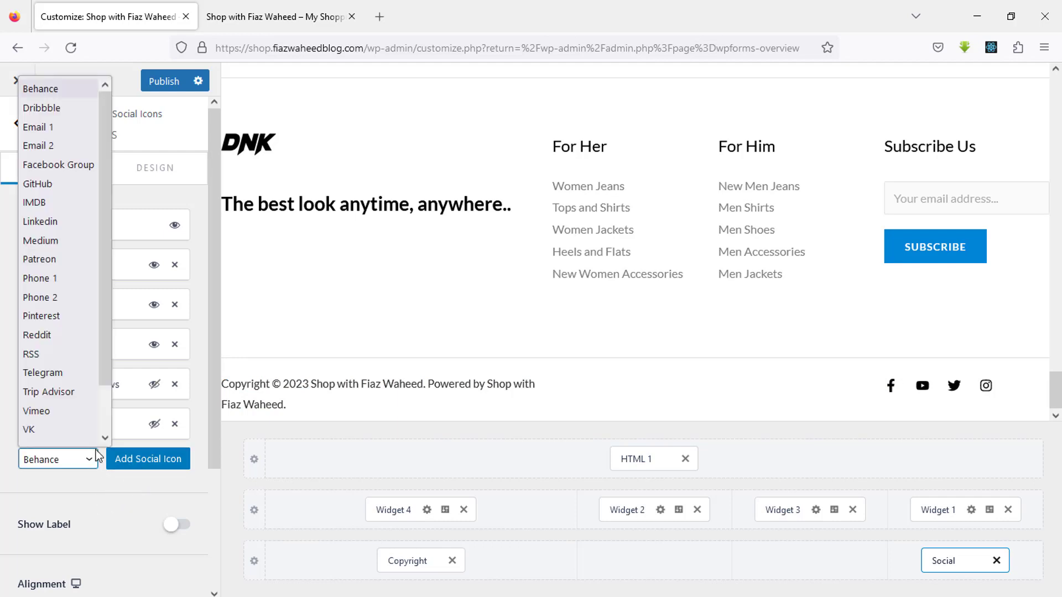
pyautogui.moveTo(107, 377); pyautogui.dragTo(104, 355)
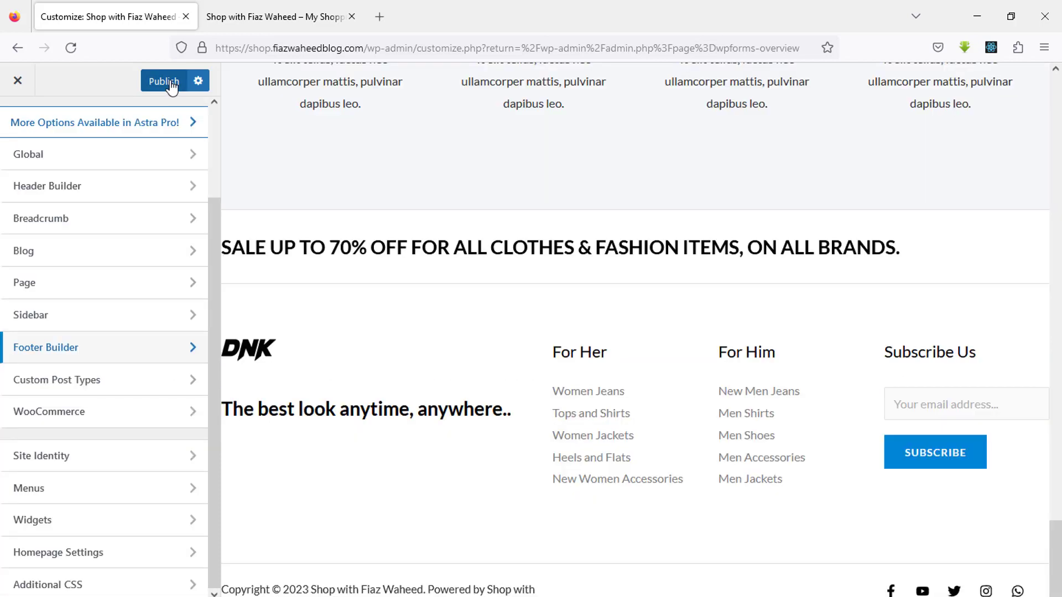
pyautogui.click(164, 81)
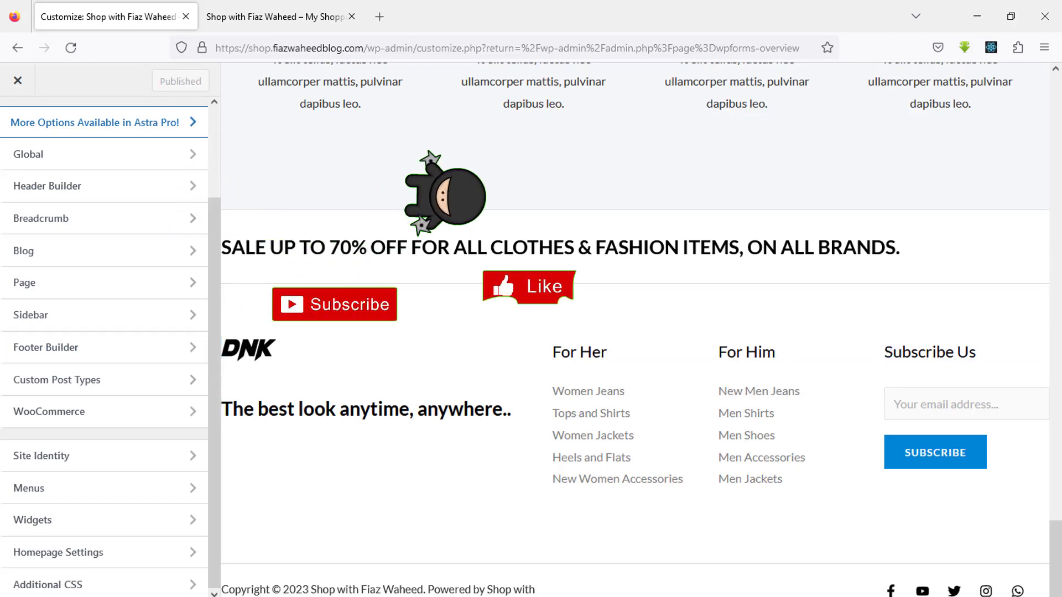
pyautogui.scroll(15, 672, 356)
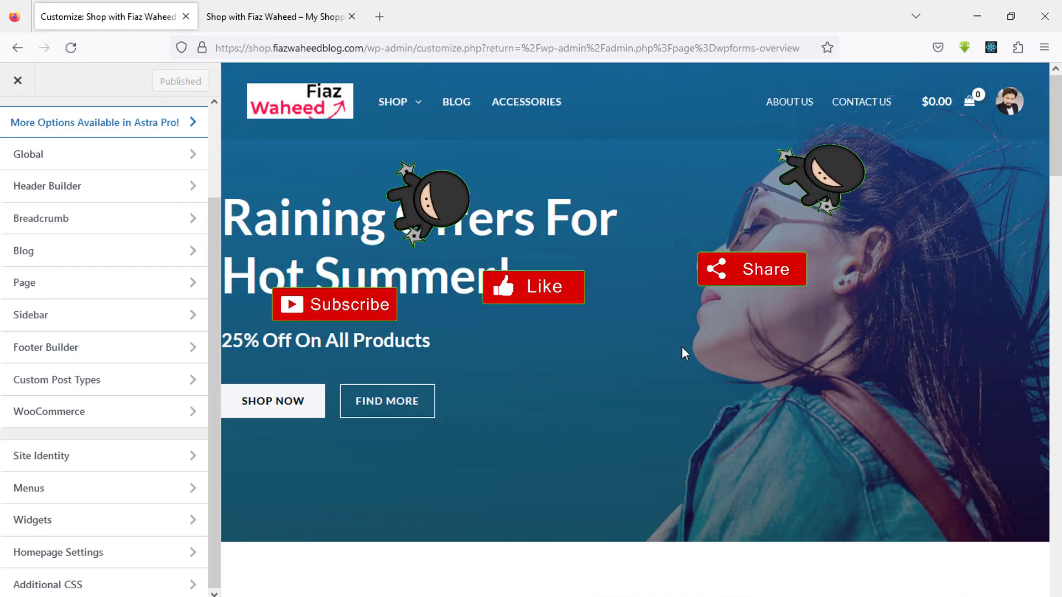